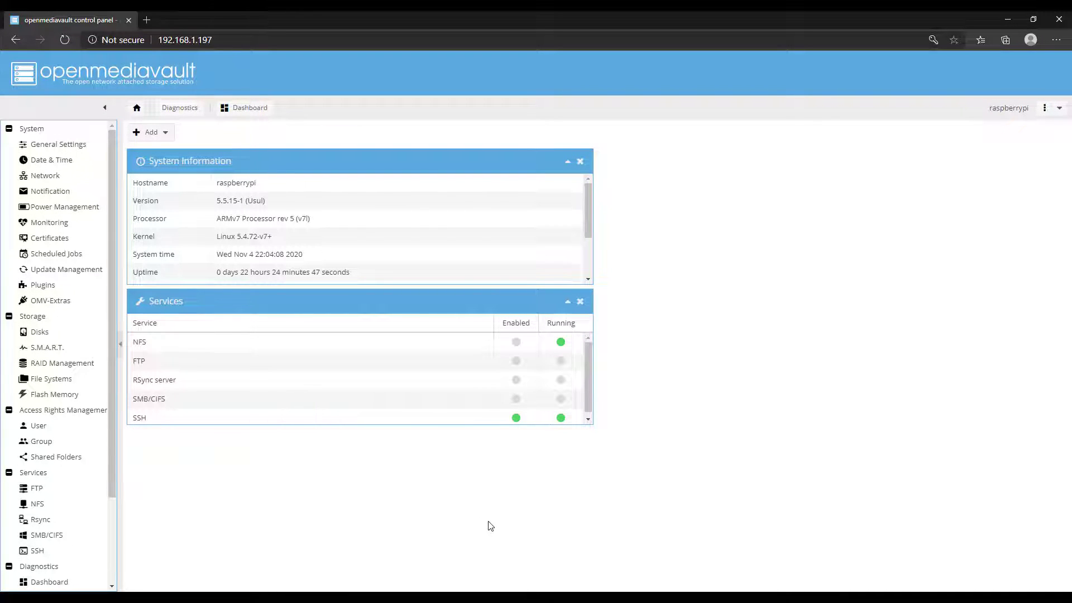
Show OMV-Extras' Docker tab and list the available Docker actions while Docker is not installed.
{"action": "left_click", "coordinate": [67, 301]}
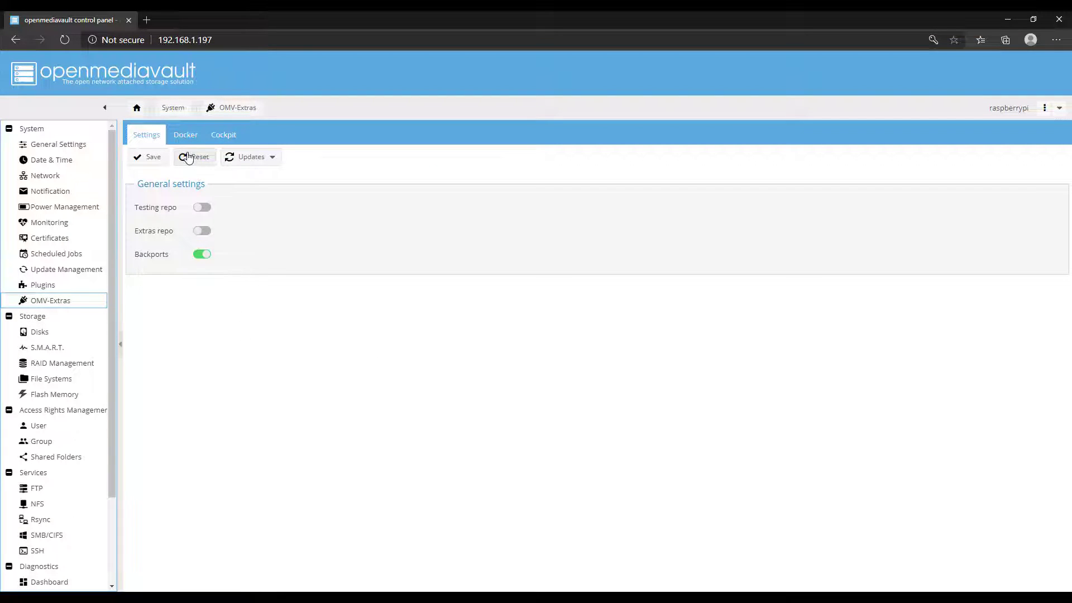
{"action": "left_click", "coordinate": [188, 139]}
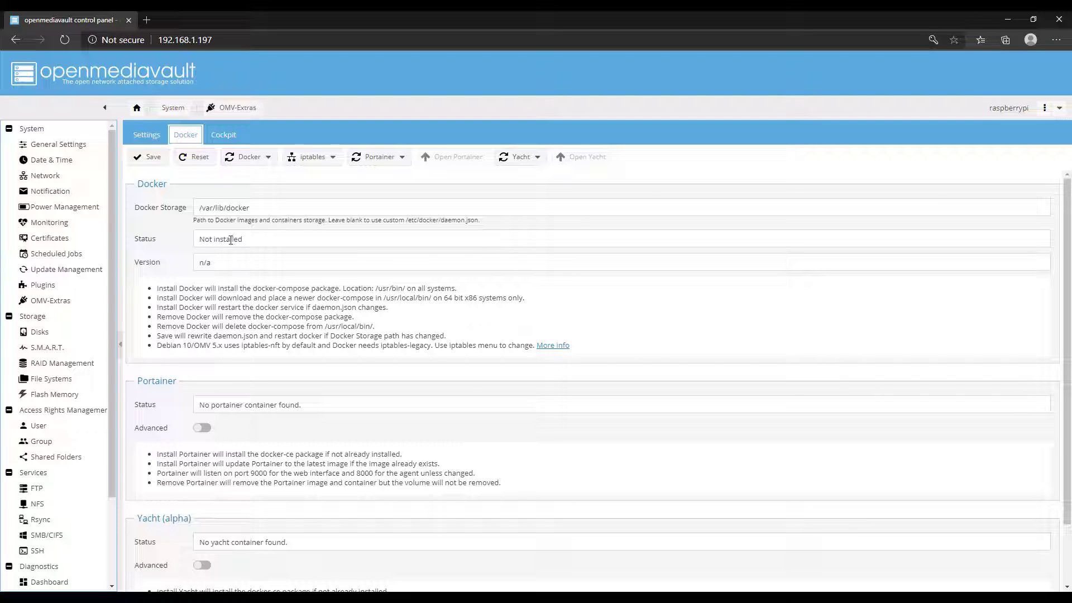
{"action": "left_click", "coordinate": [269, 159]}
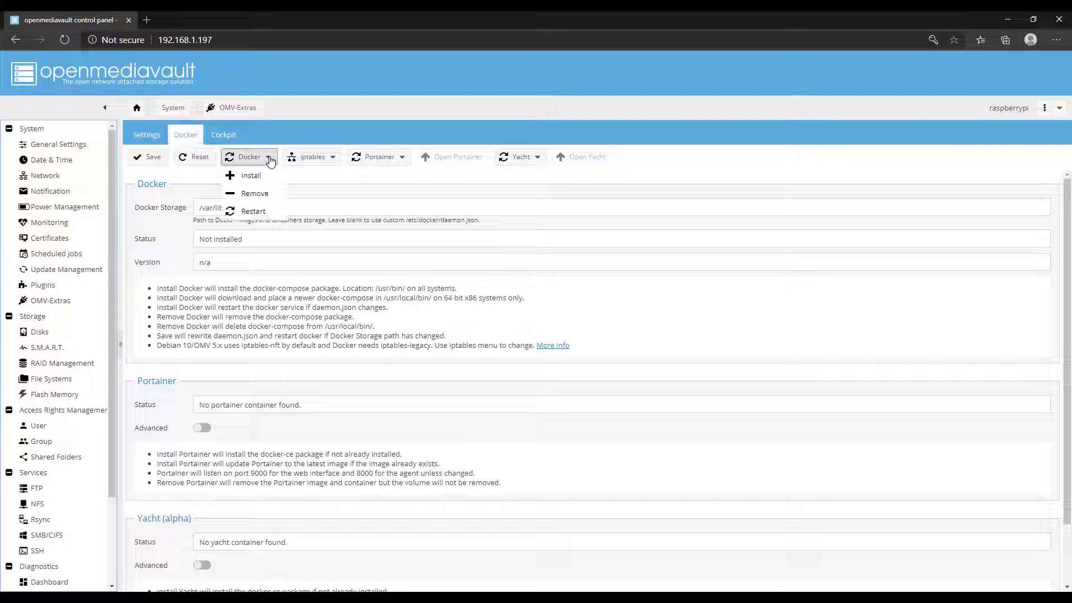
Install Docker, then install the Portainer container from the OMV-Extras Docker tab.
{"action": "left_click", "coordinate": [258, 177]}
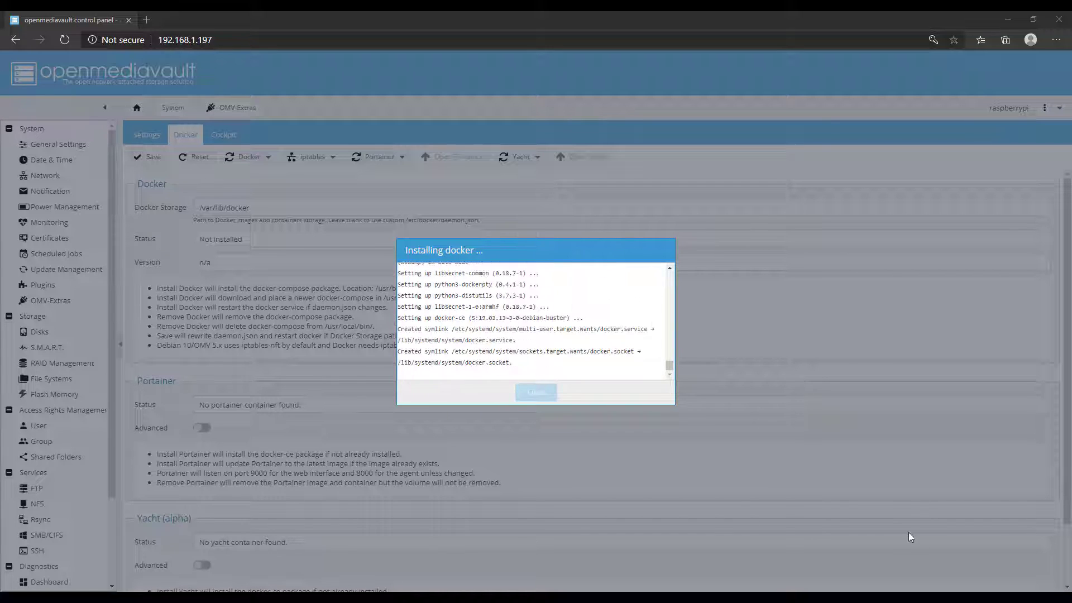
{"action": "left_click", "coordinate": [537, 393]}
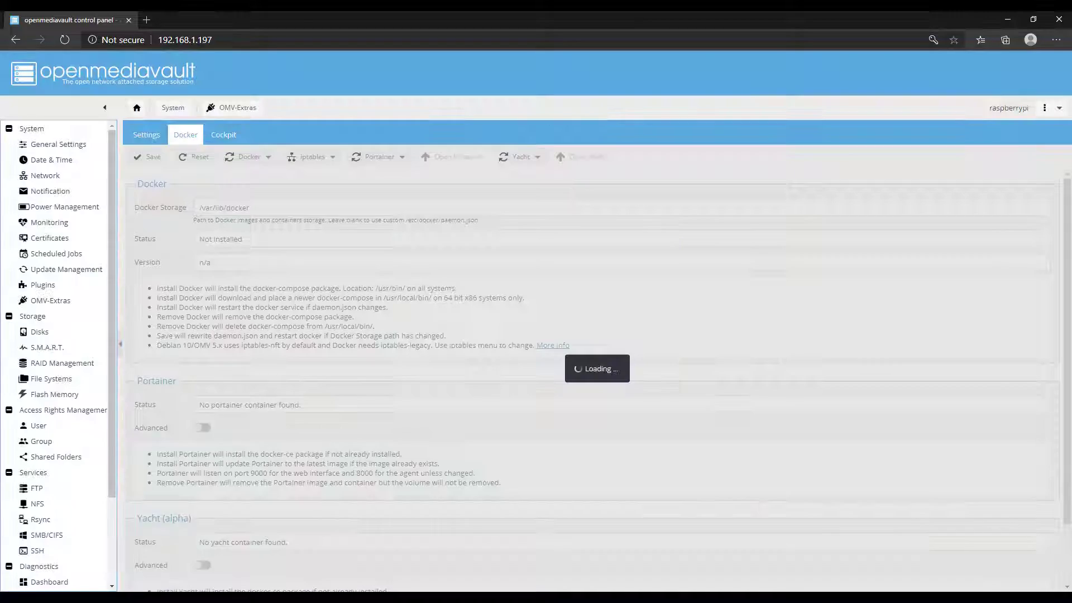
{"action": "left_click", "coordinate": [379, 157]}
{"action": "left_click", "coordinate": [381, 175]}
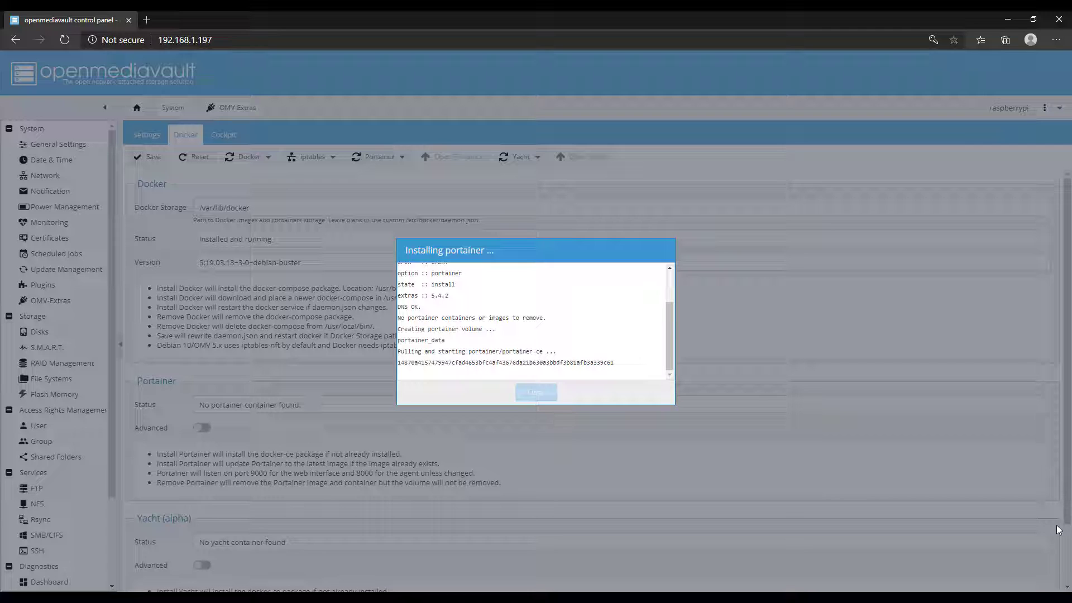
{"action": "left_click", "coordinate": [535, 393]}
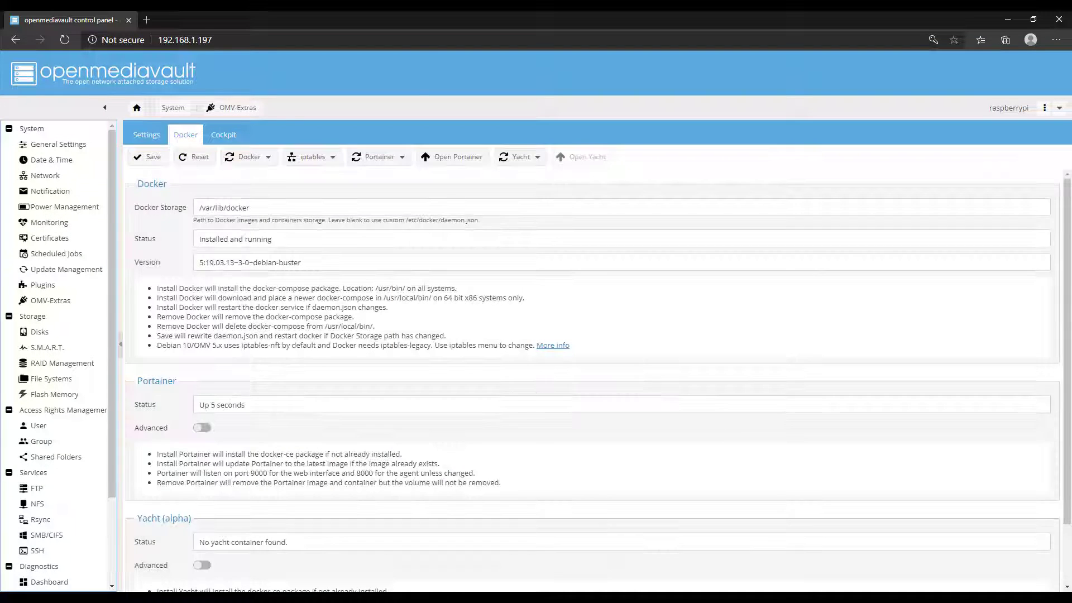
Reboot the Pi and return to the OMV-Extras Docker tab to check Docker and Portainer.
{"action": "left_click", "coordinate": [1045, 108]}
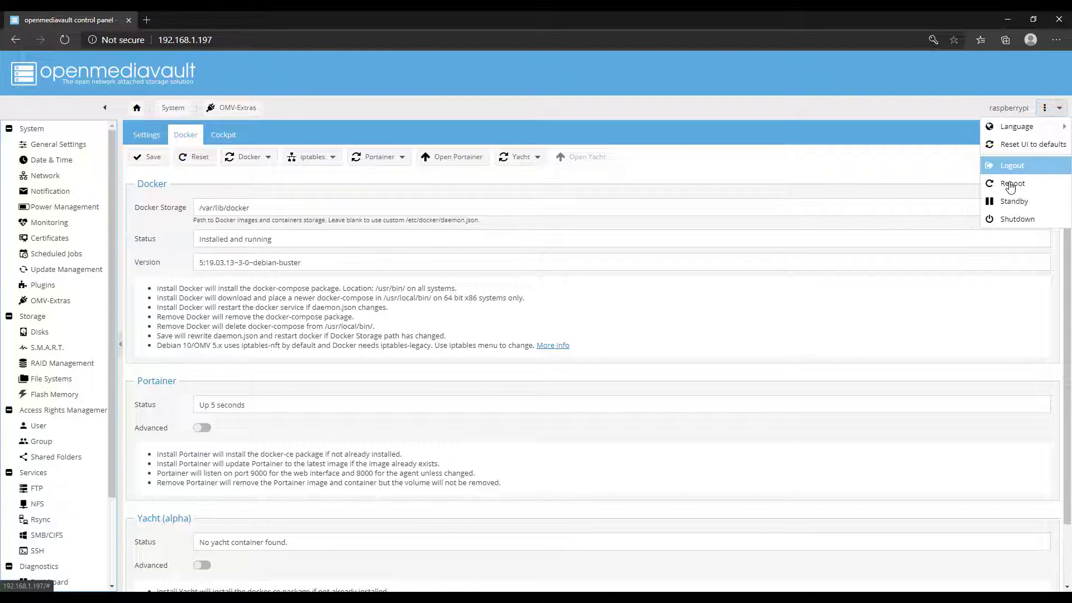
{"action": "left_click", "coordinate": [1012, 184]}
{"action": "left_click", "coordinate": [513, 352]}
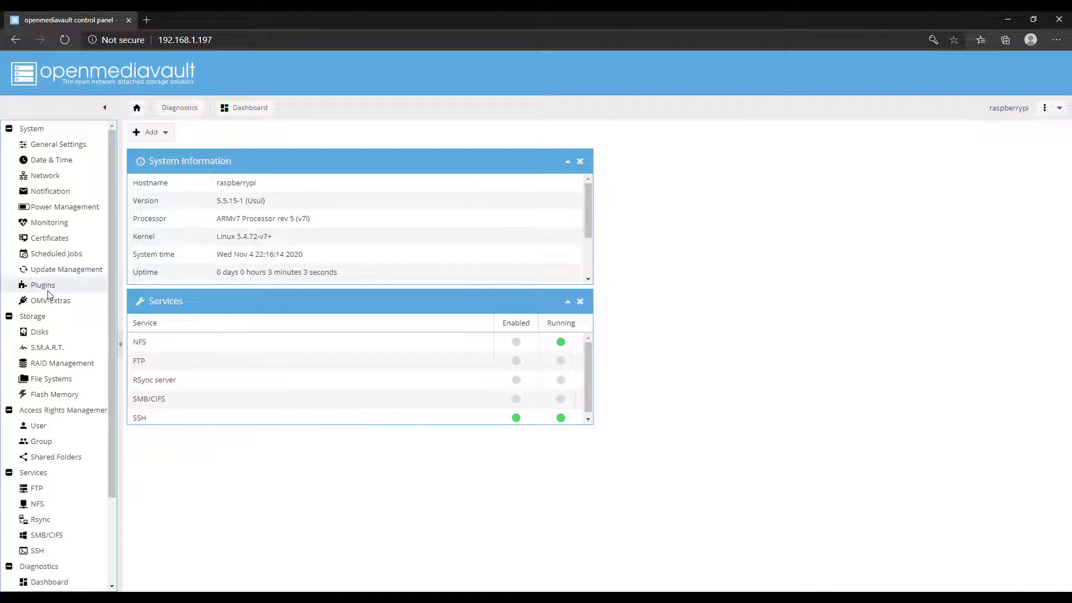
{"action": "left_click", "coordinate": [49, 300]}
{"action": "left_click", "coordinate": [186, 135]}
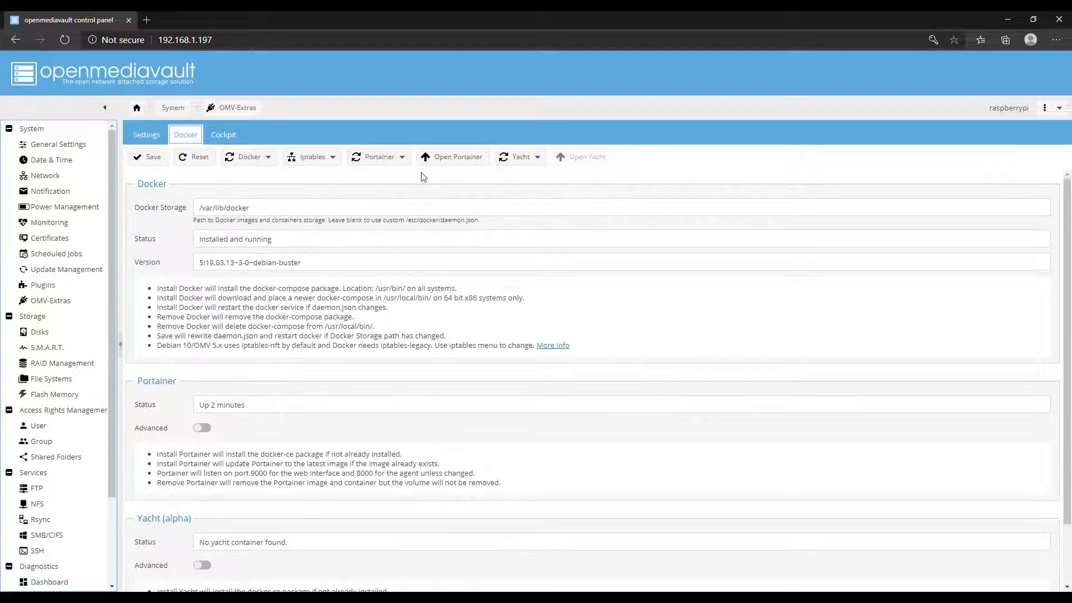
Open the Portainer web interface and create the administrator account with a confirmed password.
{"action": "left_click", "coordinate": [453, 157]}
{"action": "type", "text": "********"}
{"action": "key", "text": "Tab"}
{"action": "type", "text": "***"}
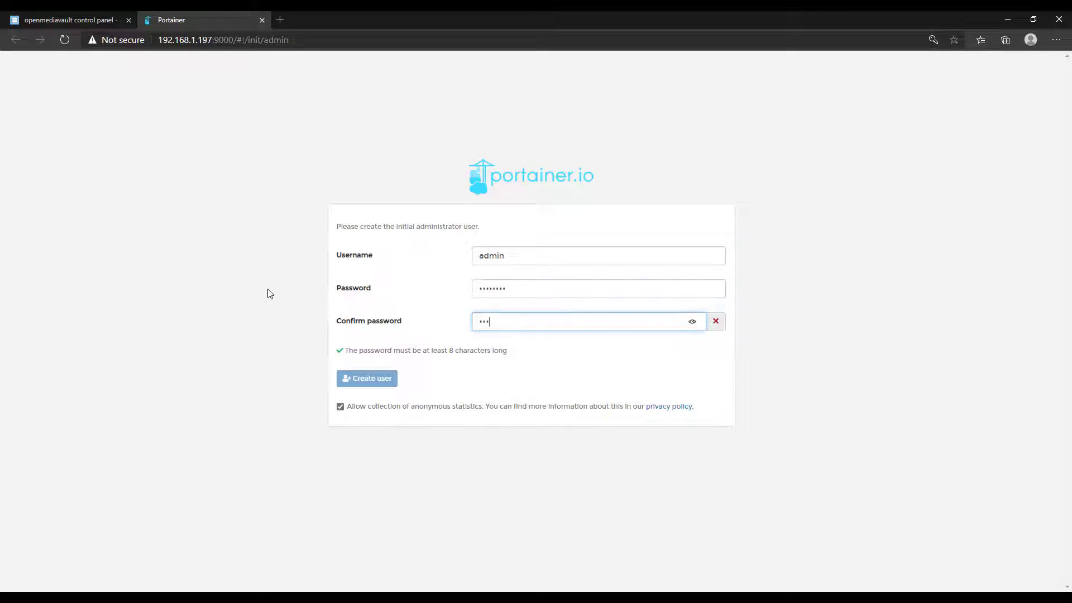
{"action": "type", "text": "*****"}
{"action": "key", "text": "Return"}
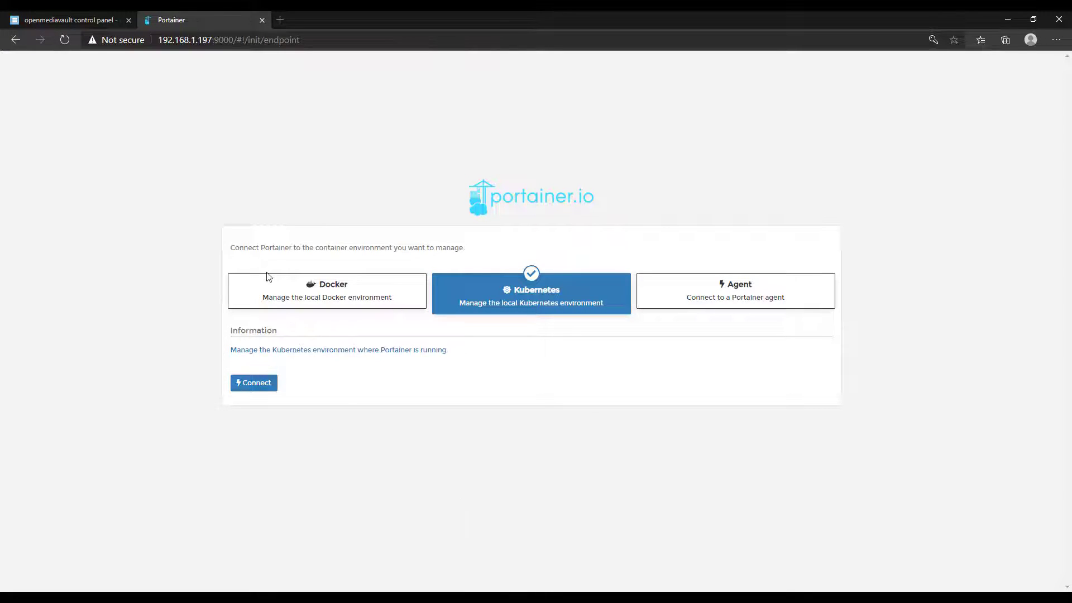
Connect Portainer to the local Docker environment and open the local endpoint's dashboard.
{"action": "left_click", "coordinate": [268, 278]}
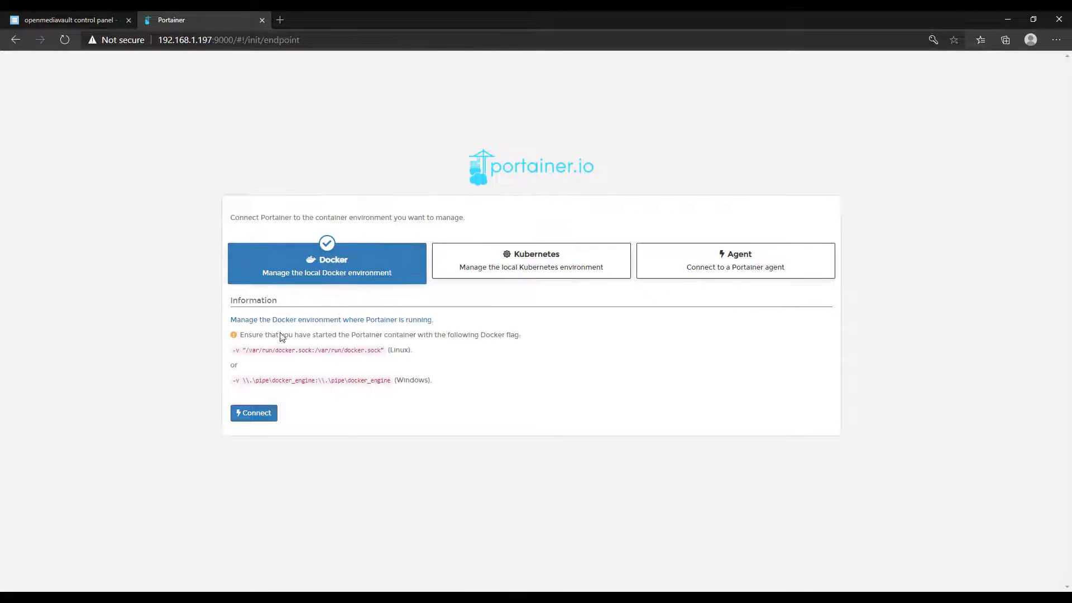
{"action": "left_click", "coordinate": [256, 414]}
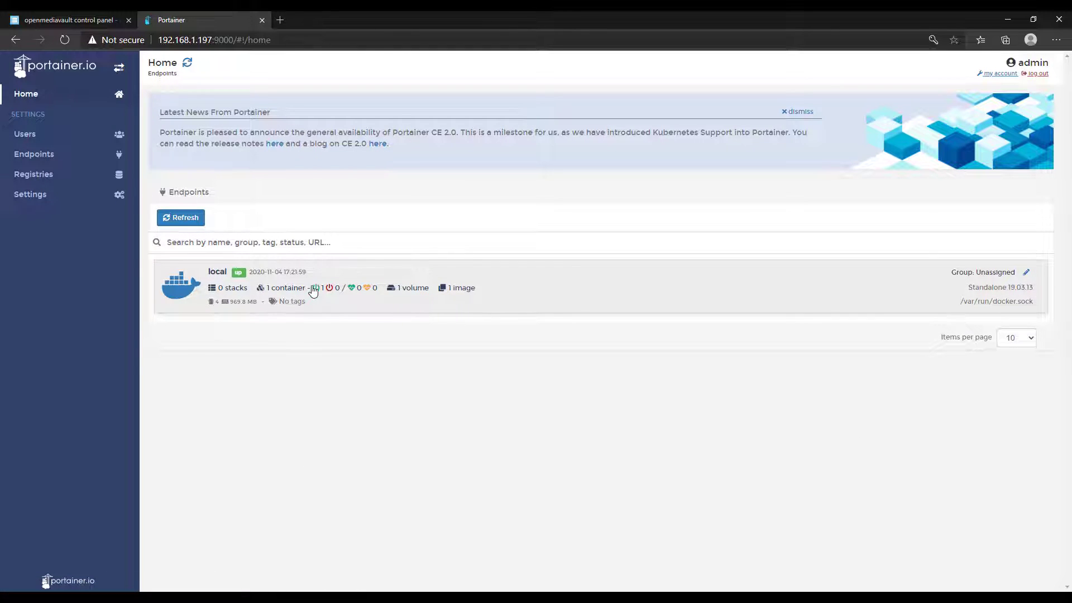
{"action": "left_click", "coordinate": [313, 291]}
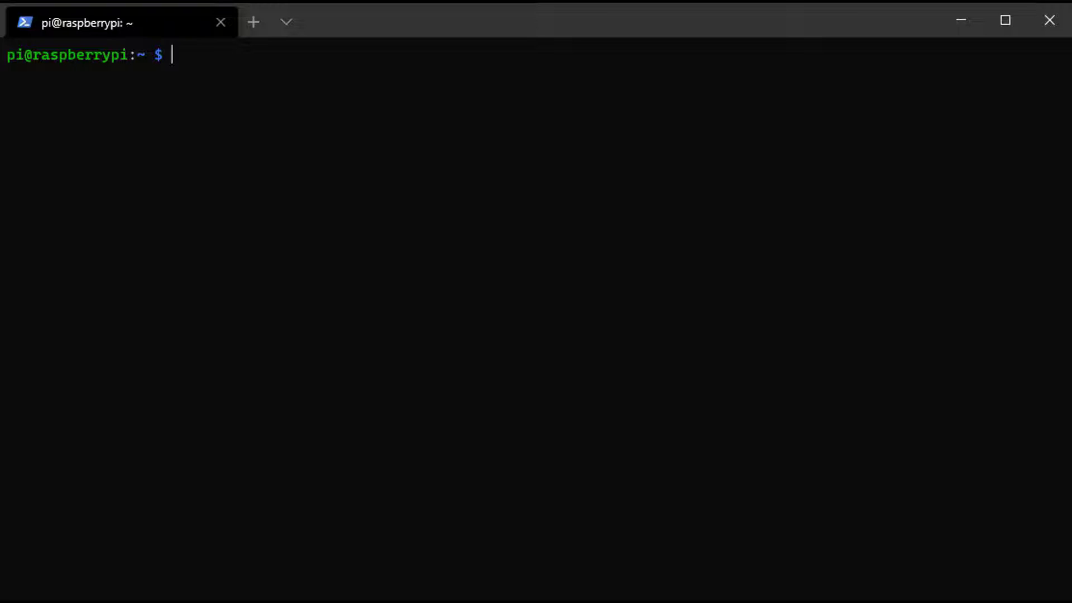
Run ifconfig to list the Pi's interfaces, then paste the ph_network macvlan create command.
{"action": "type", "text": "ifconfig"}
{"action": "key", "text": "Return"}
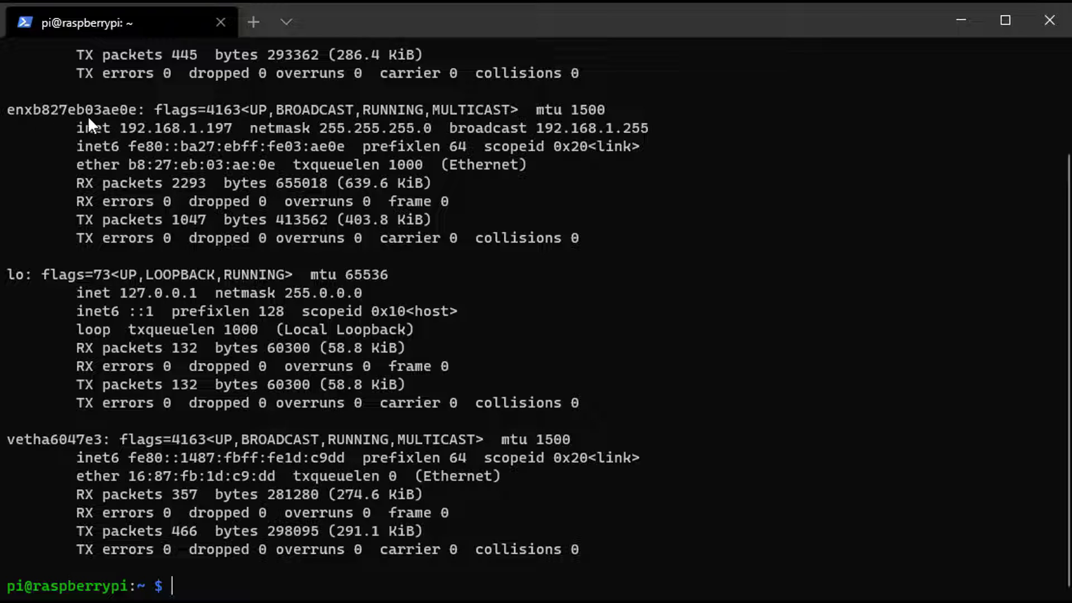
{"action": "type", "text": "sudo docker network create -d macvlan -o parent=enxb827eb03ae0e --subnet=192.168.1.0/24 --gateway=192.168.1.1 --ip-range=192.168.1.195/32 ph_network"}
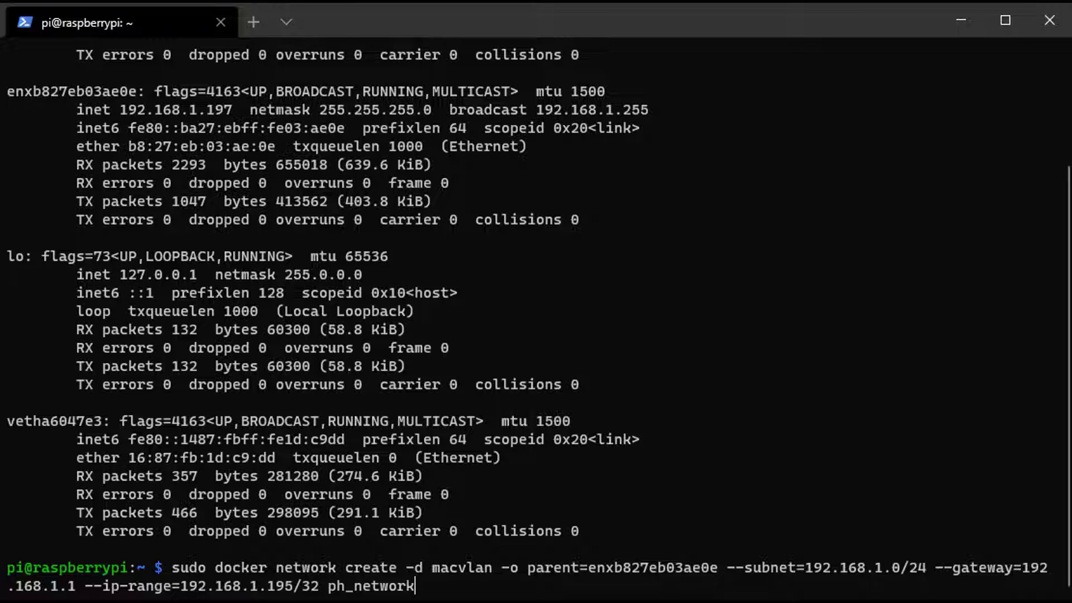
Run the docker network create command to make macvlan network ph_network on 192.168.1.0/24.
{"action": "key", "text": "Return"}
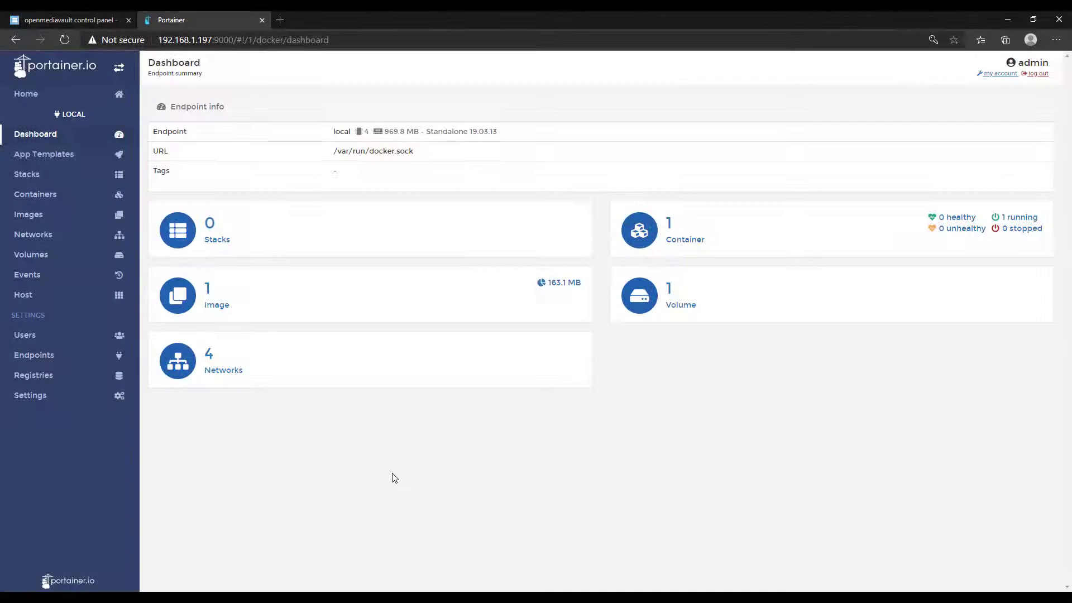
Create a Docker volume named etc-pihole in Portainer's Volumes list.
{"action": "left_click", "coordinate": [78, 260]}
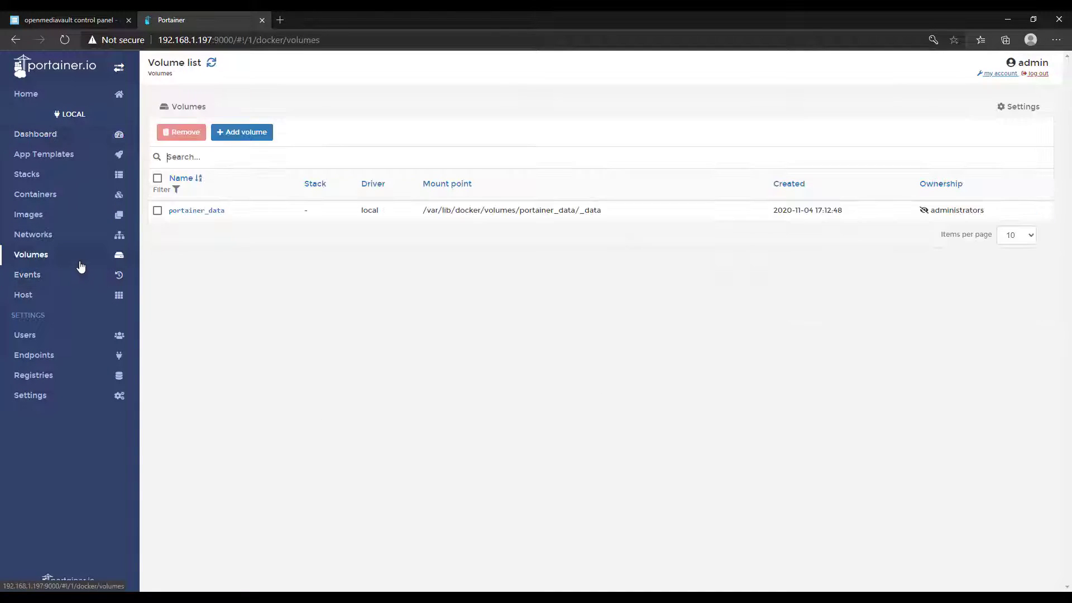
{"action": "left_click", "coordinate": [261, 144]}
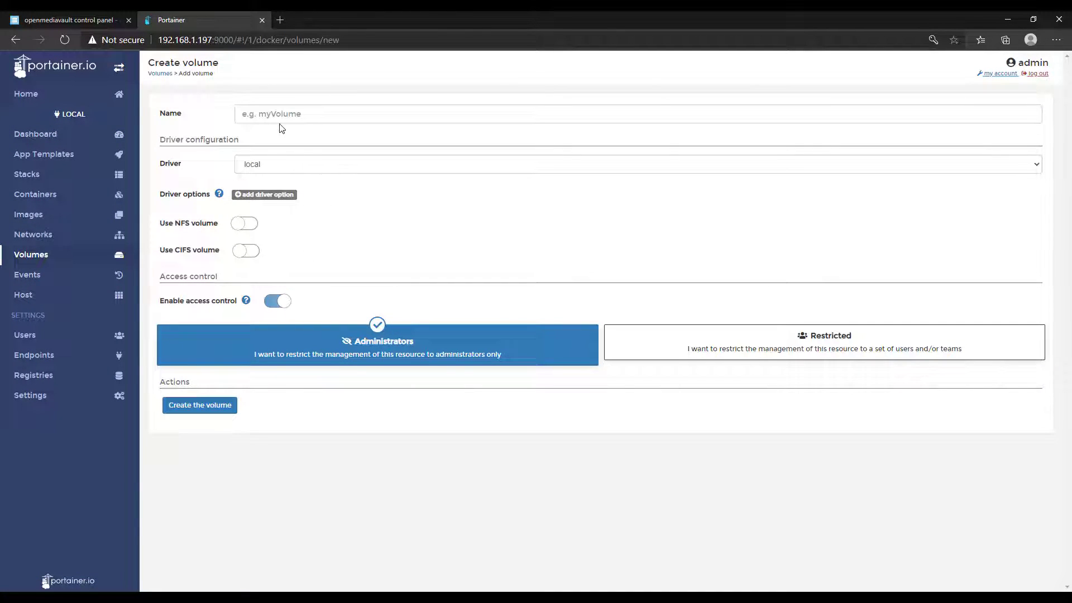
{"action": "left_click", "coordinate": [284, 117]}
{"action": "type", "text": "etc-p"}
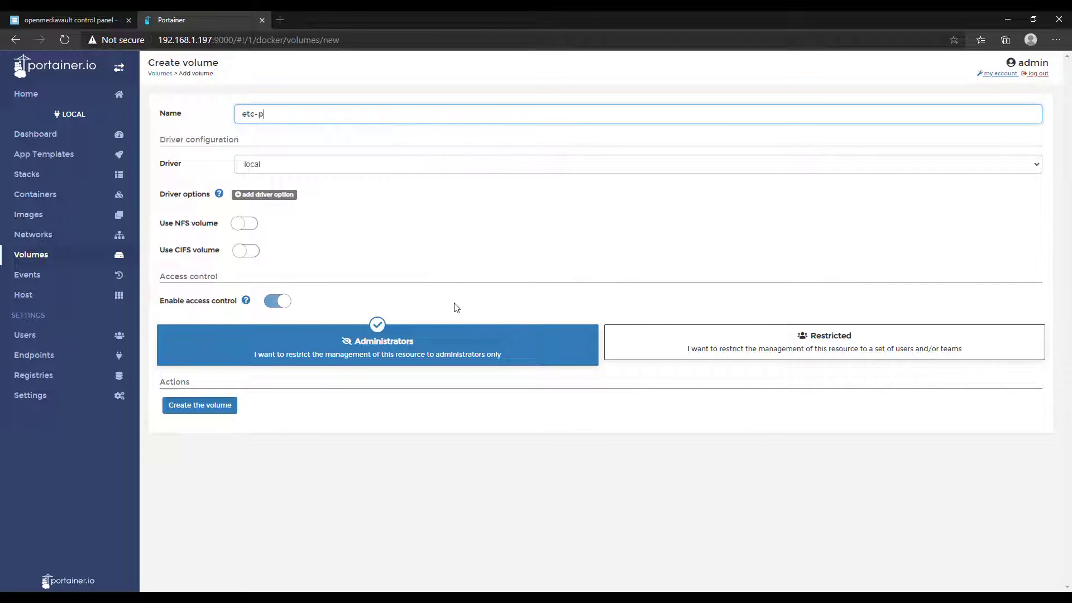
{"action": "type", "text": "ihole"}
{"action": "left_click", "coordinate": [223, 404]}
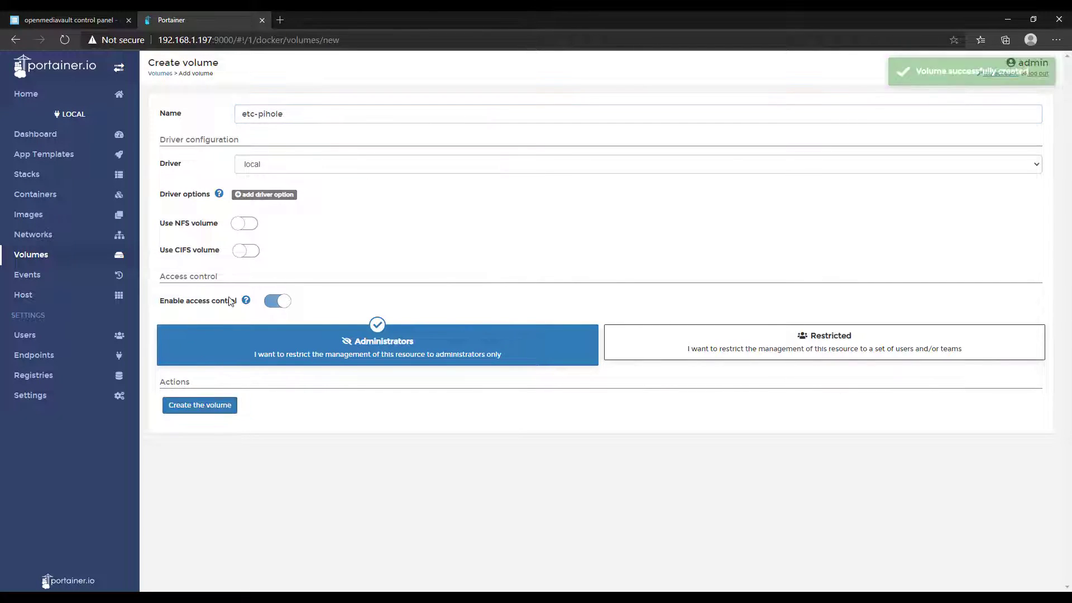
Create a second volume named etc-dnsmasq.d and go to the container list.
{"action": "left_click", "coordinate": [242, 134]}
{"action": "left_click", "coordinate": [312, 112]}
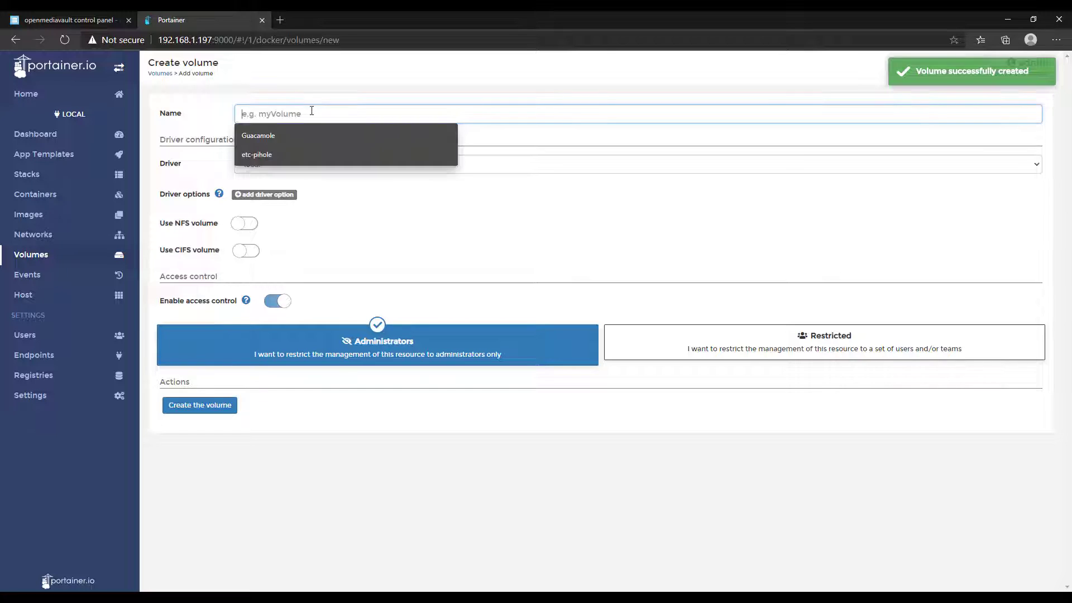
{"action": "type", "text": "etc-dnsmasq."}
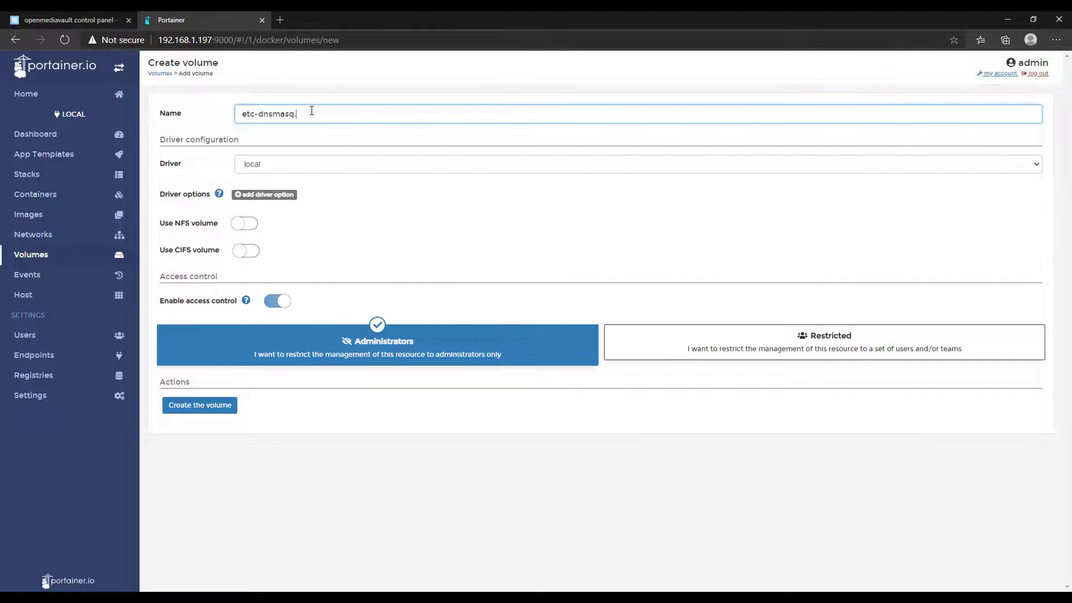
{"action": "type", "text": "d"}
{"action": "left_click", "coordinate": [217, 404]}
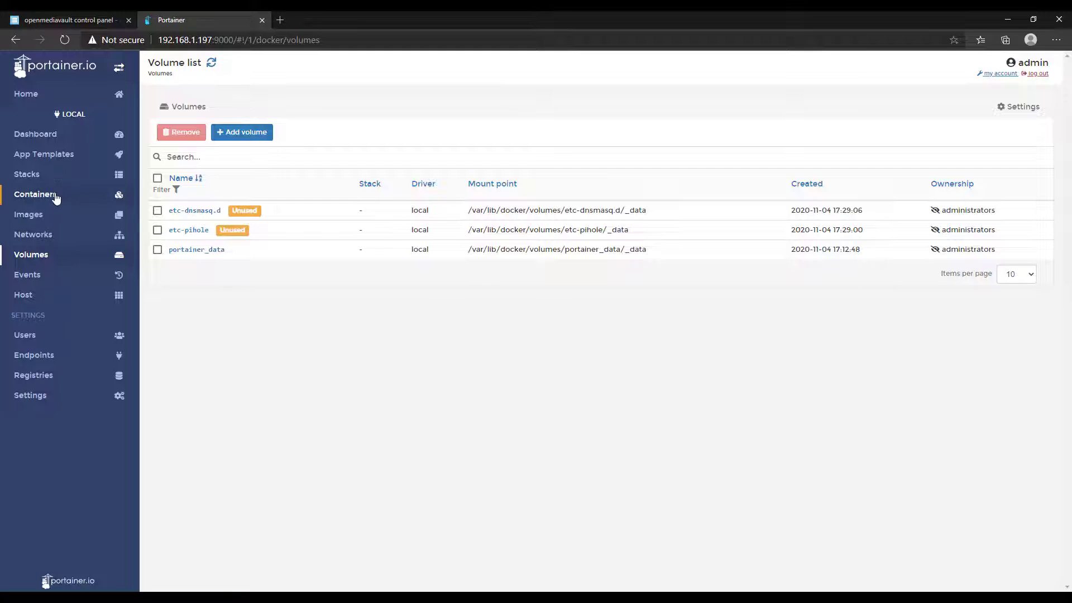
{"action": "left_click", "coordinate": [35, 193]}
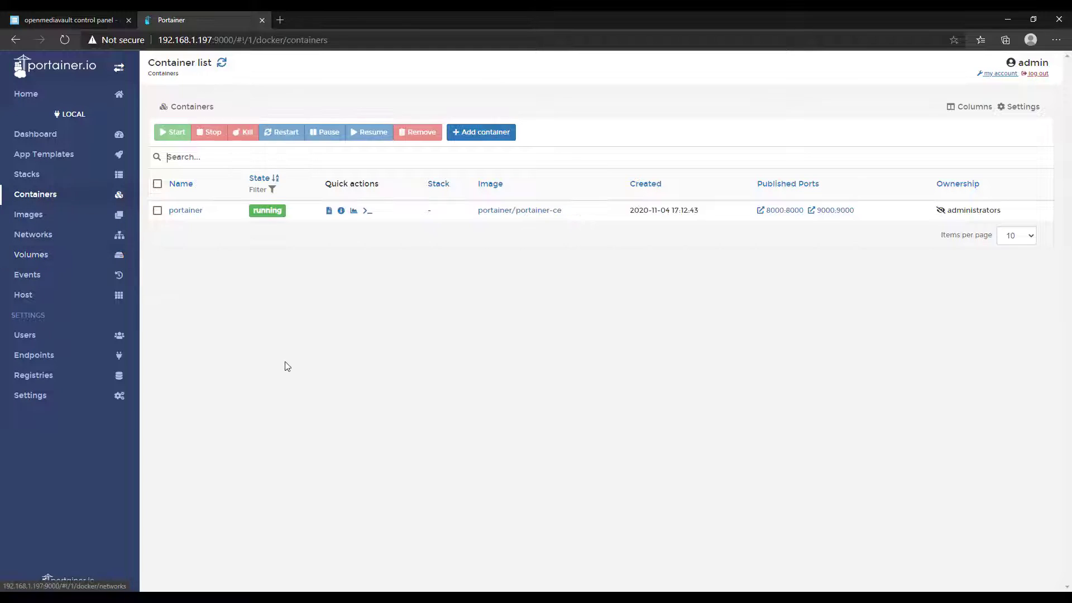
Start a new container named Pi-Hole using image pihole/pihole:latest.
{"action": "left_click", "coordinate": [468, 133]}
{"action": "left_click", "coordinate": [292, 118]}
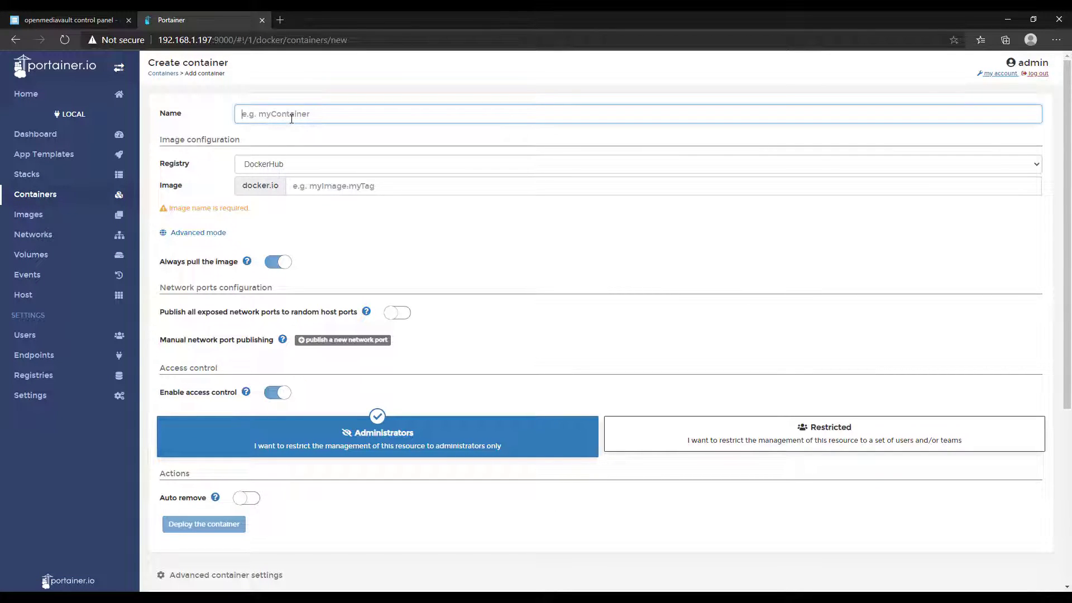
{"action": "type", "text": "Pi-Hole"}
{"action": "key", "text": "Tab"}
{"action": "type", "text": "piho"}
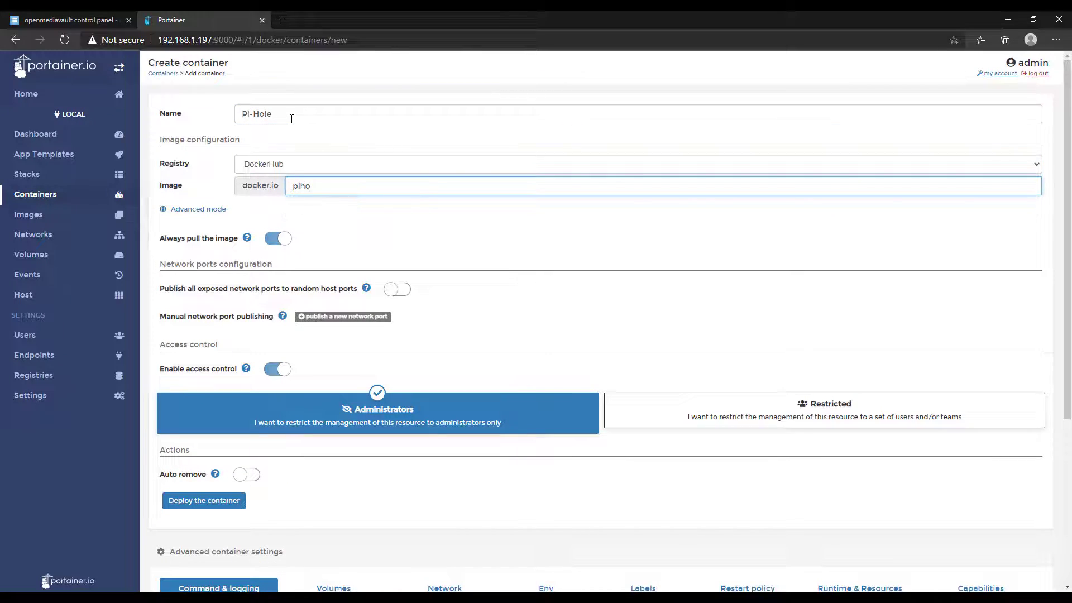
{"action": "type", "text": "le/pihole:latest"}
{"action": "left_click", "coordinate": [422, 231]}
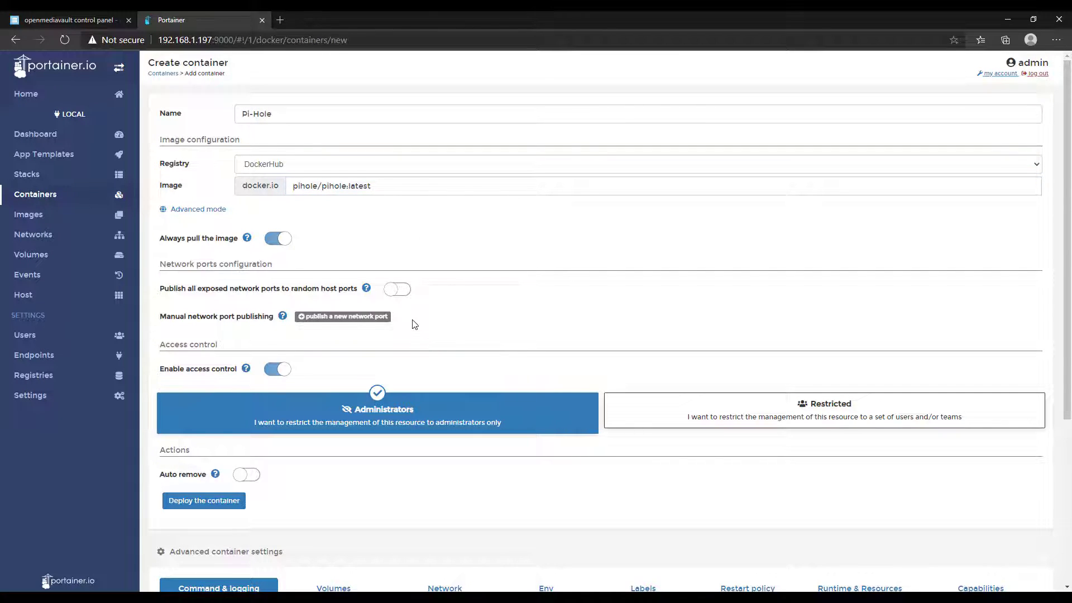
Add five port-publishing rows and map host ports 53 and 67 to matching container ports.
{"action": "triple_click", "coordinate": [343, 316]}
{"action": "double_click", "coordinate": [343, 317]}
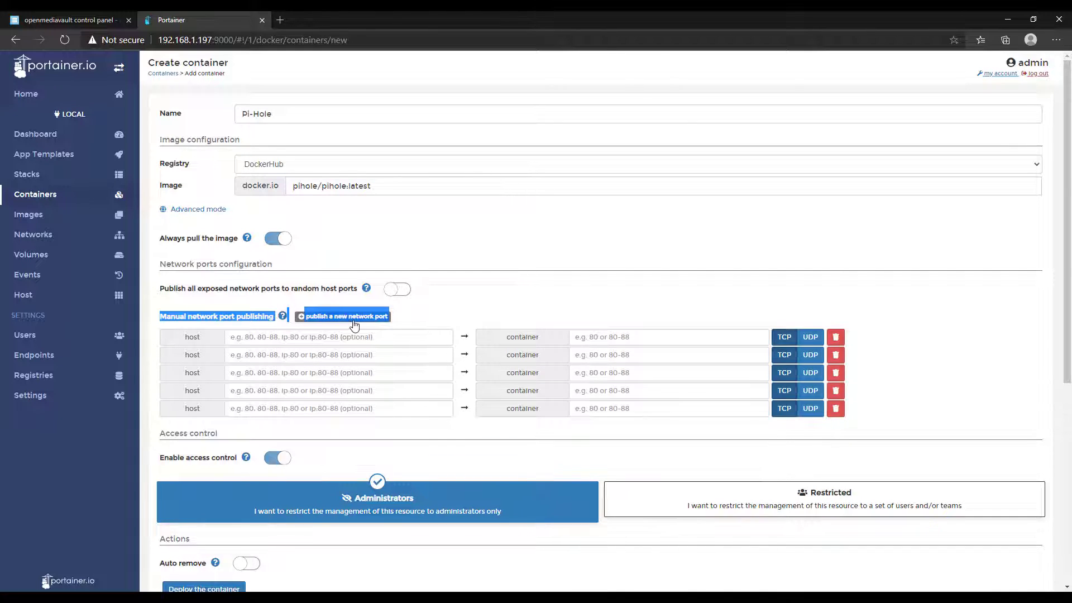
{"action": "left_click", "coordinate": [484, 311]}
{"action": "left_click", "coordinate": [331, 338]}
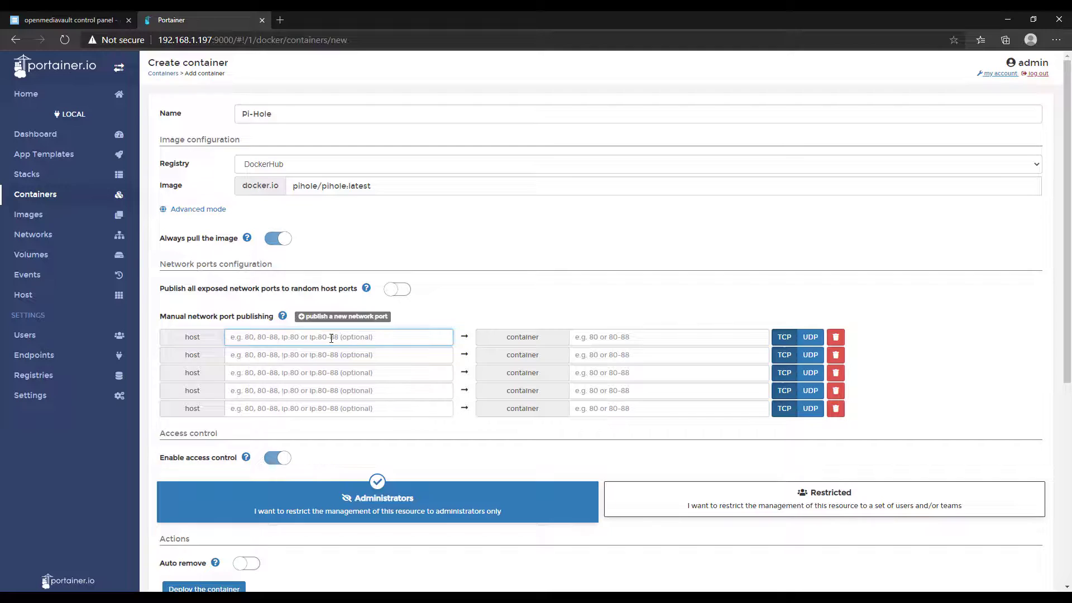
{"action": "type", "text": "53"}
{"action": "key", "text": "Tab"}
{"action": "type", "text": "53"}
{"action": "key", "text": "Tab"}
{"action": "key", "text": "Tab"}
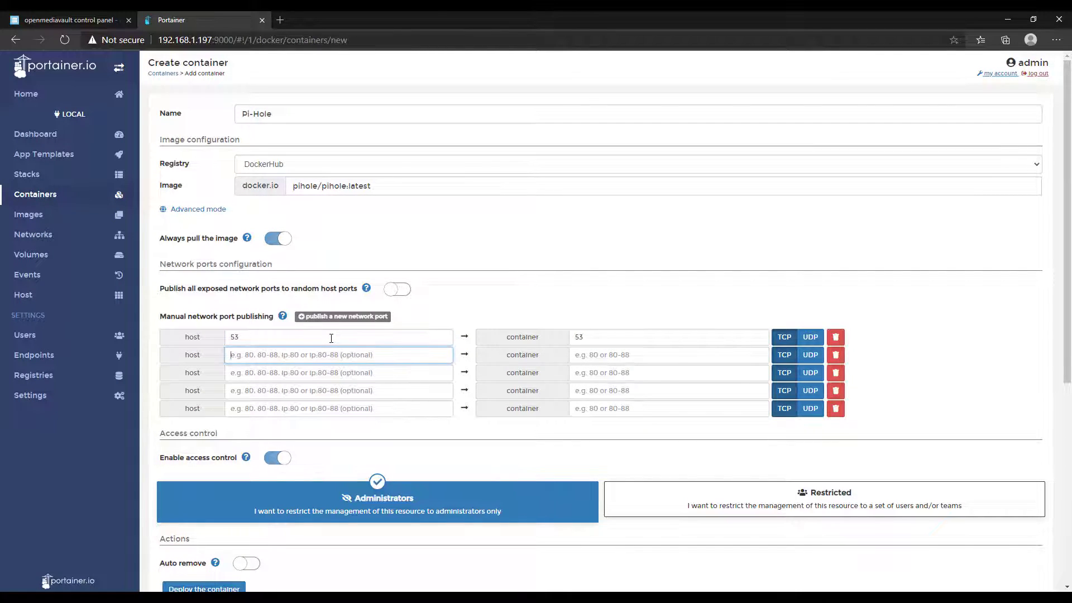
{"action": "type", "text": "67"}
{"action": "key", "text": "Tab"}
{"action": "type", "text": "67"}
Map ports 80, 443 and a second 53, and set two of the mappings to UDP.
{"action": "key", "text": "Tab"}
{"action": "key", "text": "Tab"}
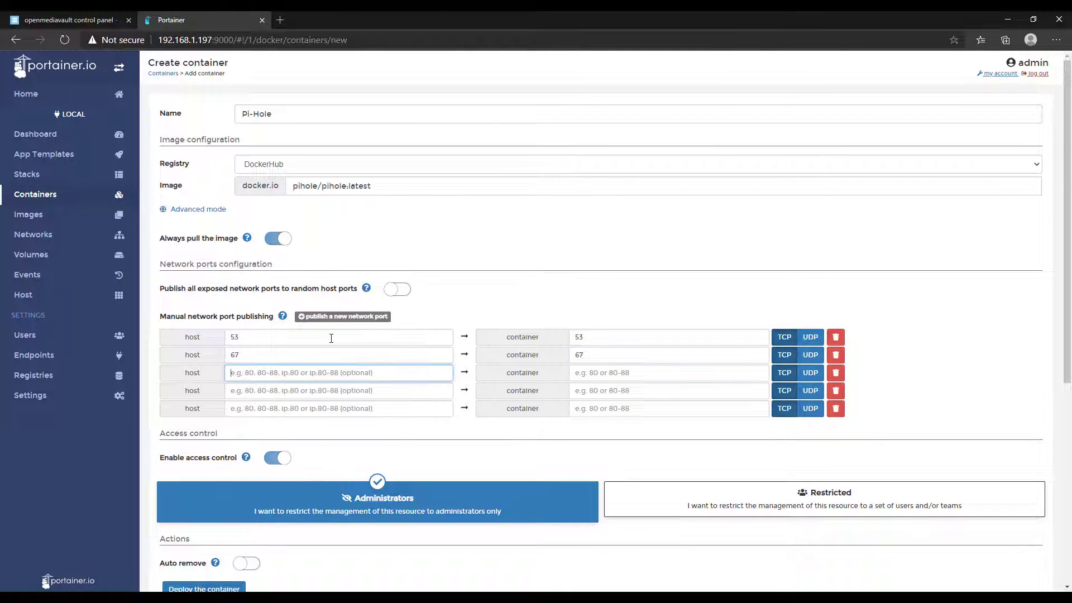
{"action": "type", "text": "80"}
{"action": "key", "text": "Tab"}
{"action": "type", "text": "80"}
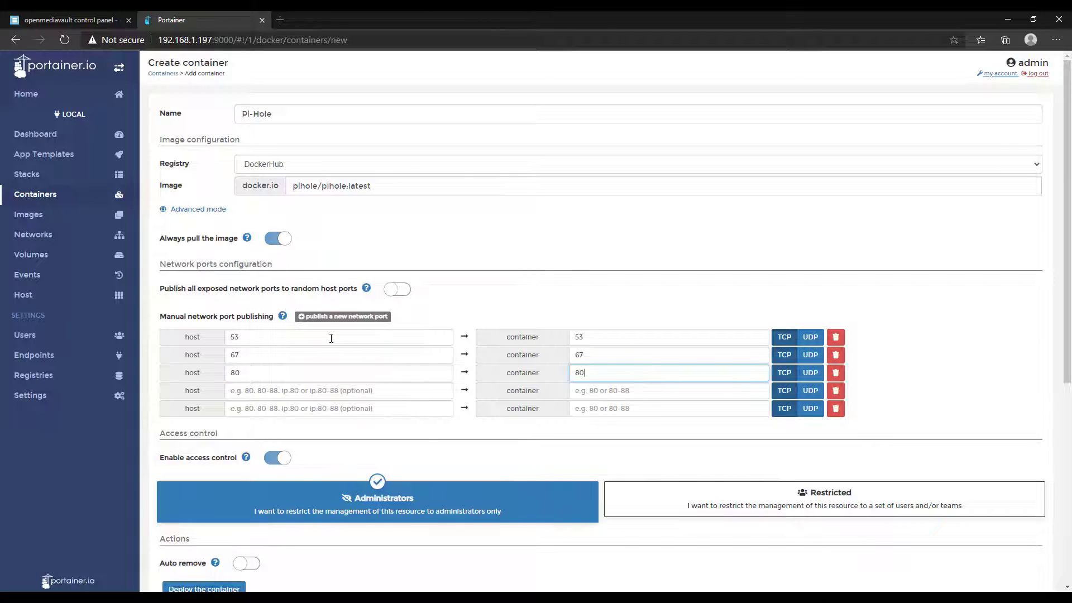
{"action": "key", "text": "Tab"}
{"action": "key", "text": "Tab"}
{"action": "type", "text": "443"}
{"action": "key", "text": "Tab"}
{"action": "type", "text": "443"}
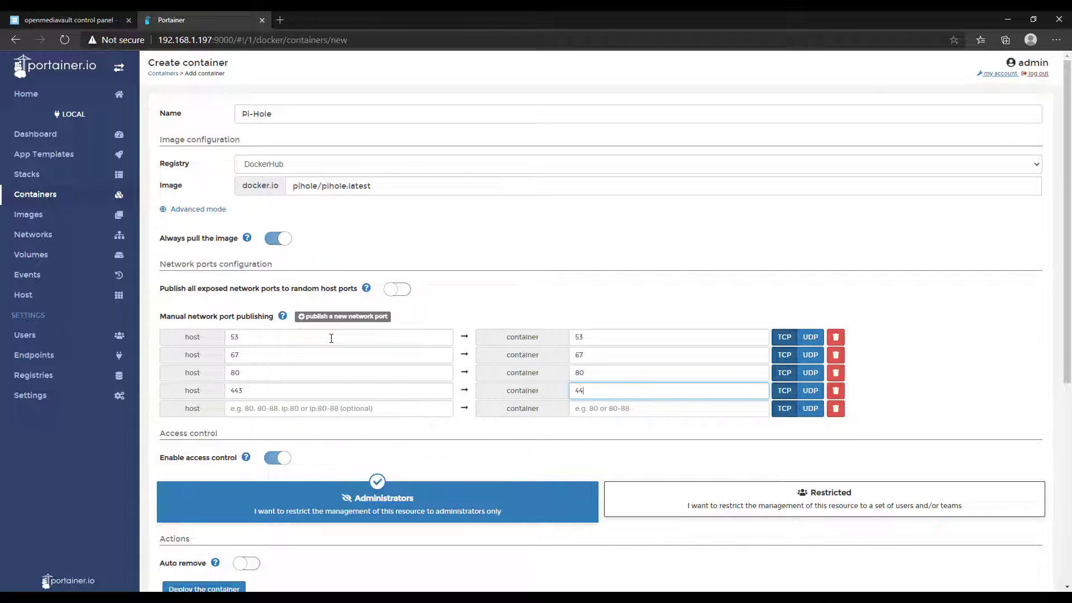
{"action": "key", "text": "Tab"}
{"action": "key", "text": "Tab"}
{"action": "key", "text": "Tab"}
{"action": "key", "text": "shift+Tab"}
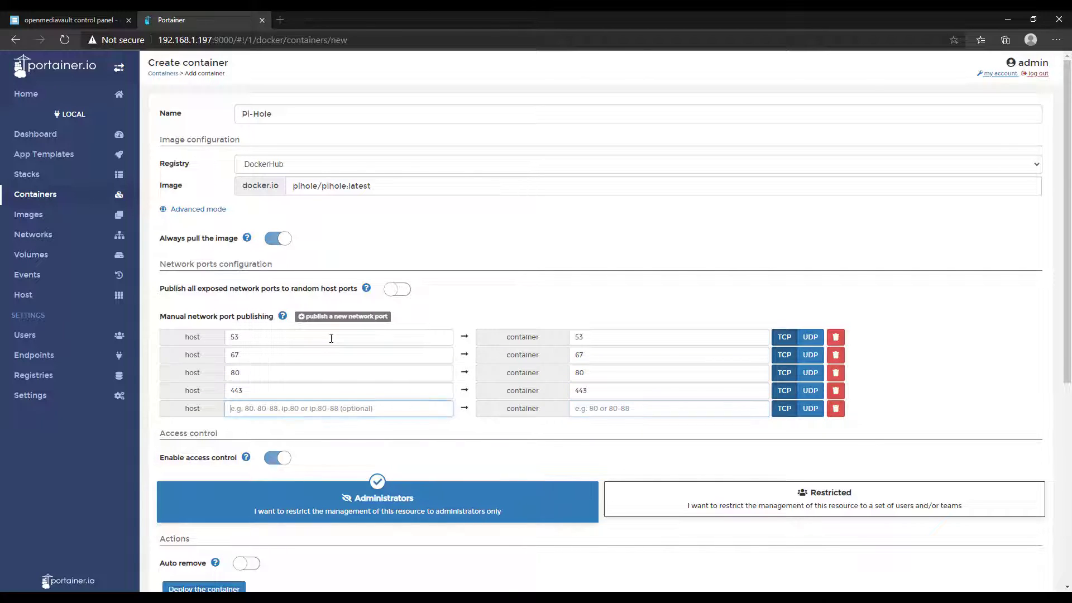
{"action": "type", "text": "53"}
{"action": "key", "text": "Tab"}
{"action": "type", "text": "53"}
{"action": "key", "text": "Tab"}
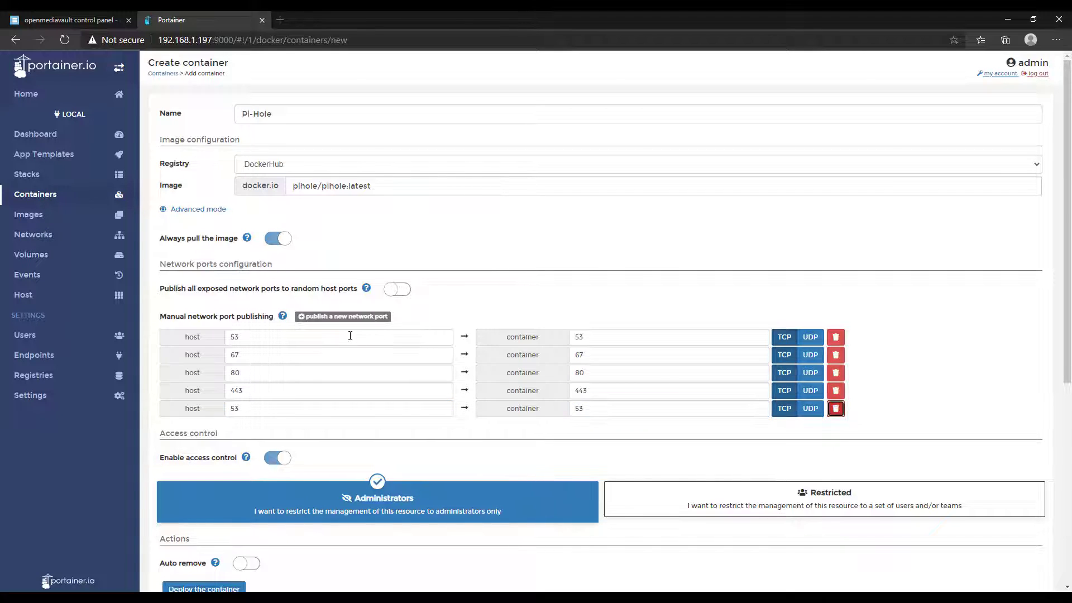
{"action": "left_click", "coordinate": [810, 338]}
{"action": "left_click", "coordinate": [810, 356]}
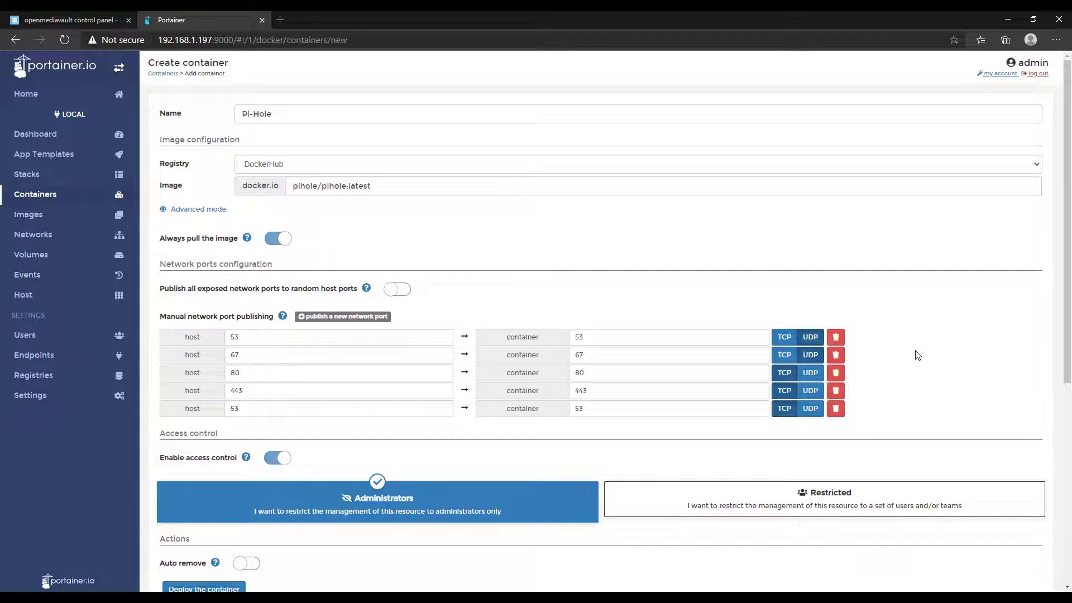
Add two volume mapping rows and bind container path /etc/pihole to the etc-pihole volume.
{"action": "scroll", "coordinate": [895, 350], "scroll_direction": "down", "scroll_amount": 6}
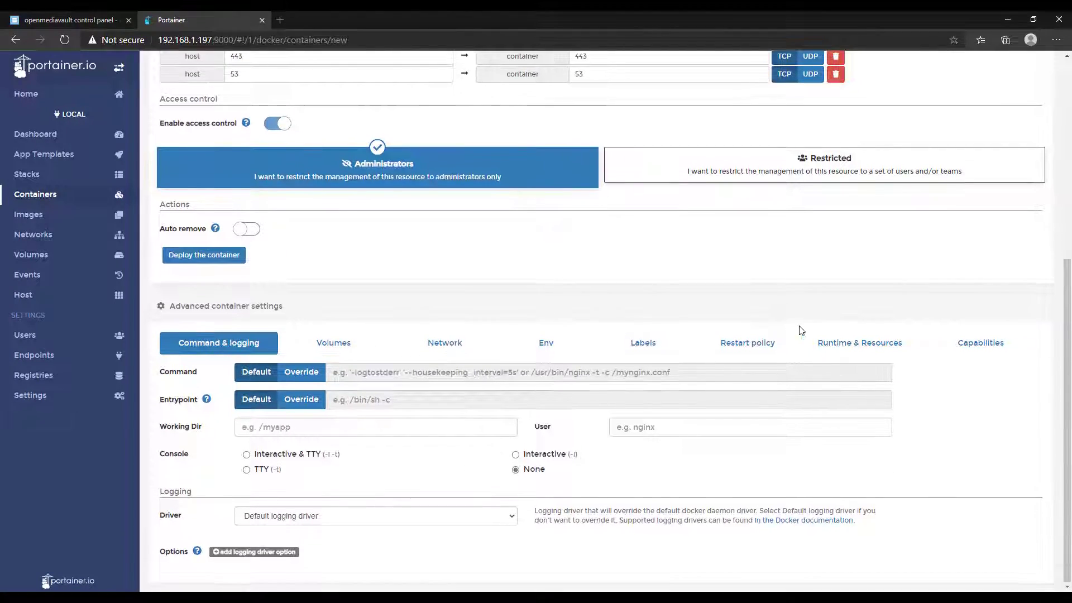
{"action": "left_click", "coordinate": [356, 343]}
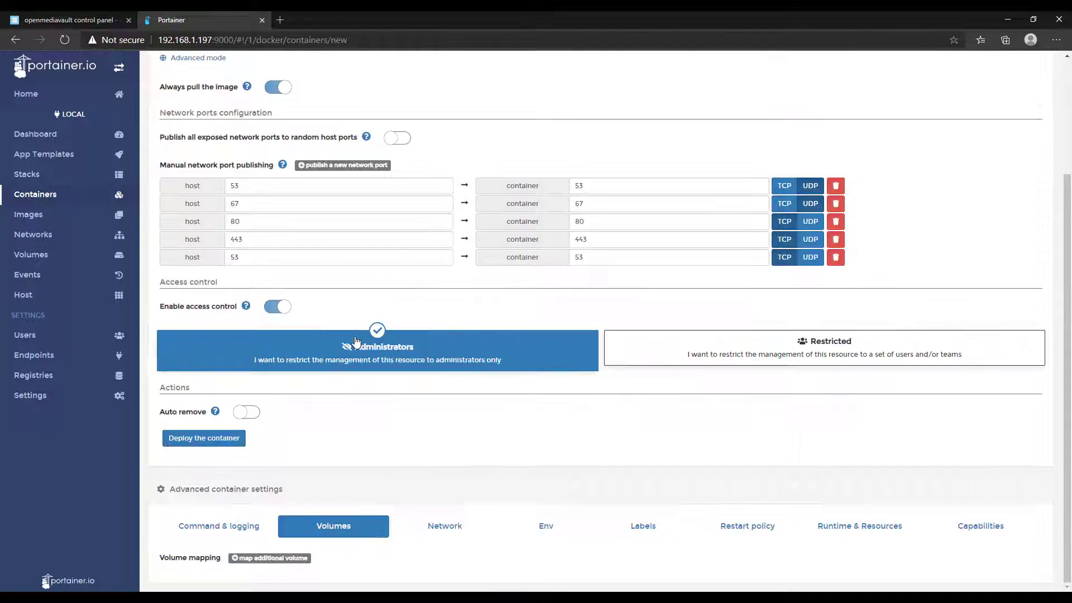
{"action": "left_click", "coordinate": [262, 561]}
{"action": "left_click", "coordinate": [264, 517]}
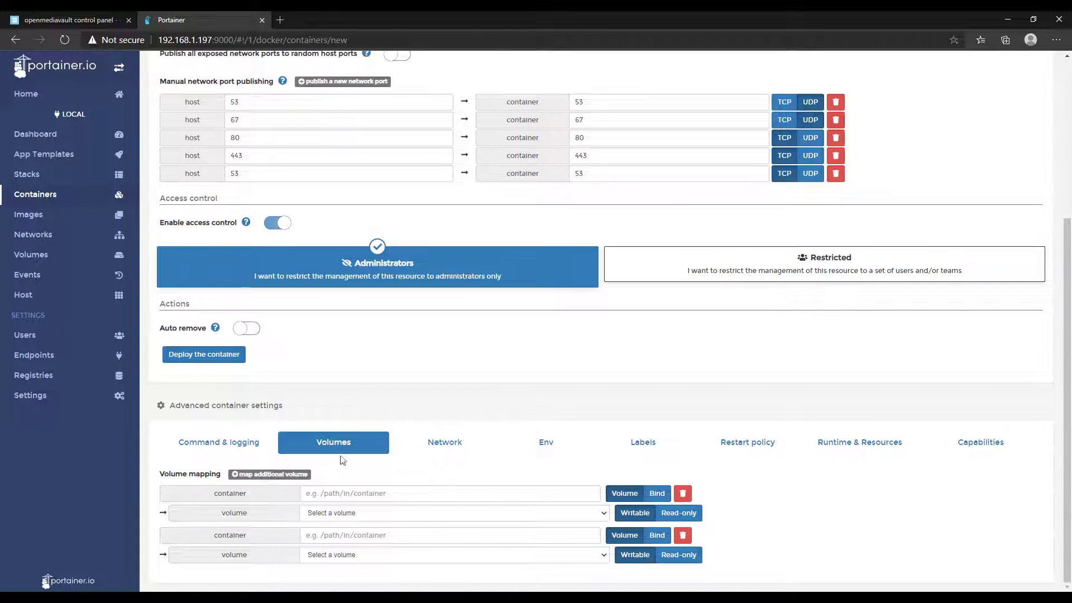
{"action": "left_click", "coordinate": [355, 494]}
{"action": "type", "text": "/etc/"}
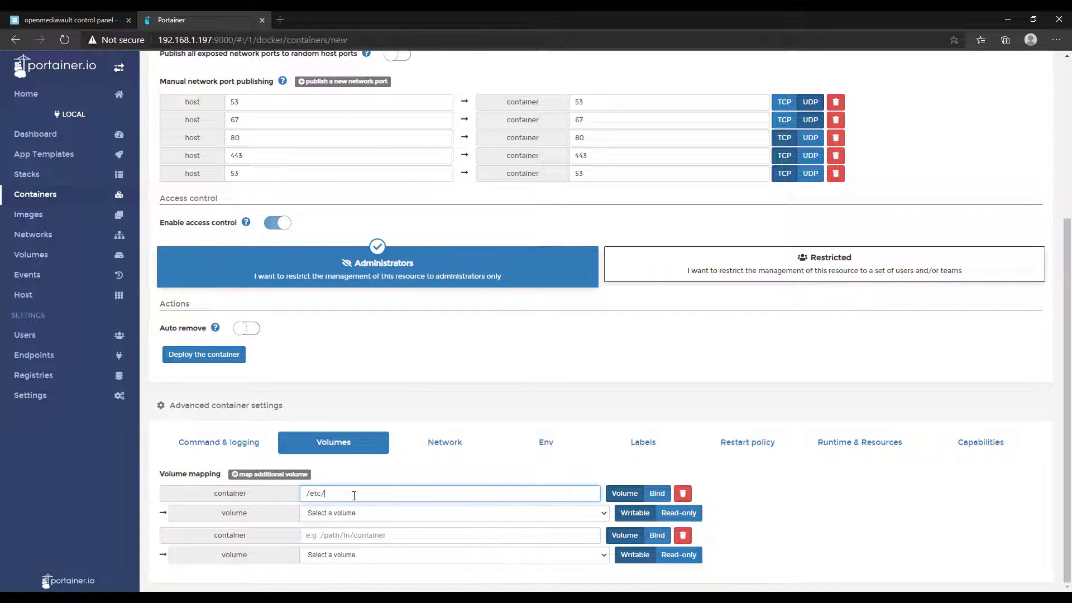
{"action": "type", "text": "pihole"}
{"action": "left_click", "coordinate": [343, 514]}
{"action": "left_click", "coordinate": [351, 536]}
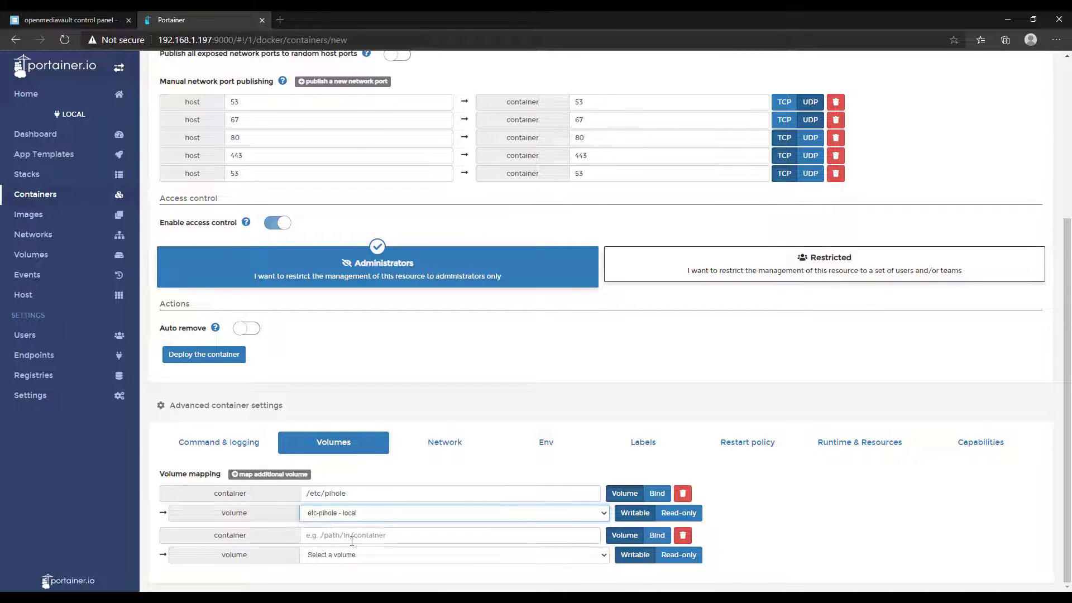
Bind container path /etc/dnsmasq.d to the 'etc-dnsmasq.d - local' volume.
{"action": "left_click", "coordinate": [351, 539]}
{"action": "type", "text": "/etc/"}
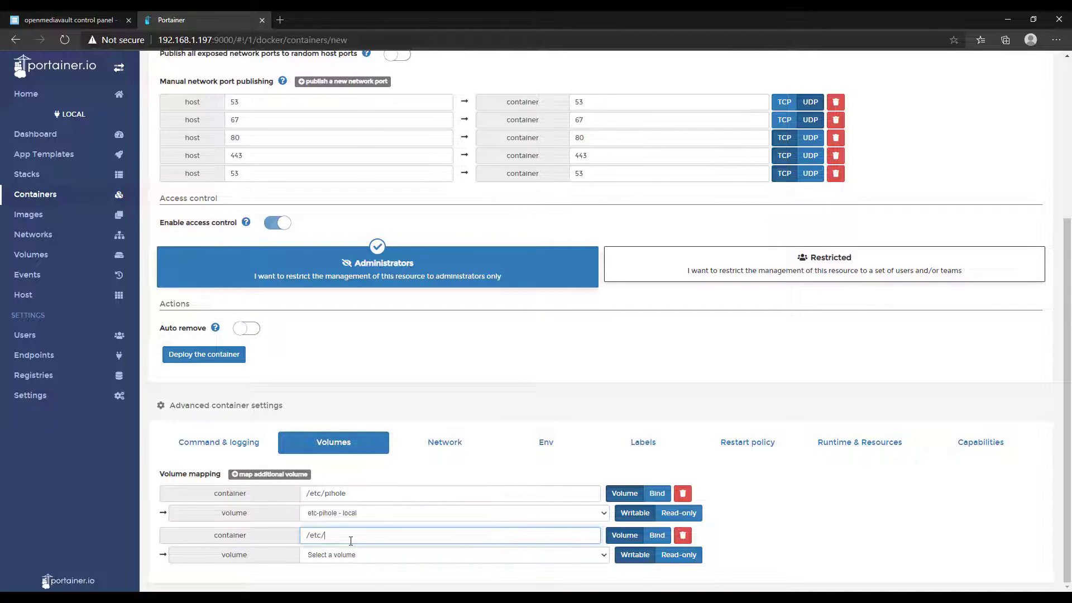
{"action": "type", "text": "dnsmasq.d"}
{"action": "left_click", "coordinate": [365, 556]}
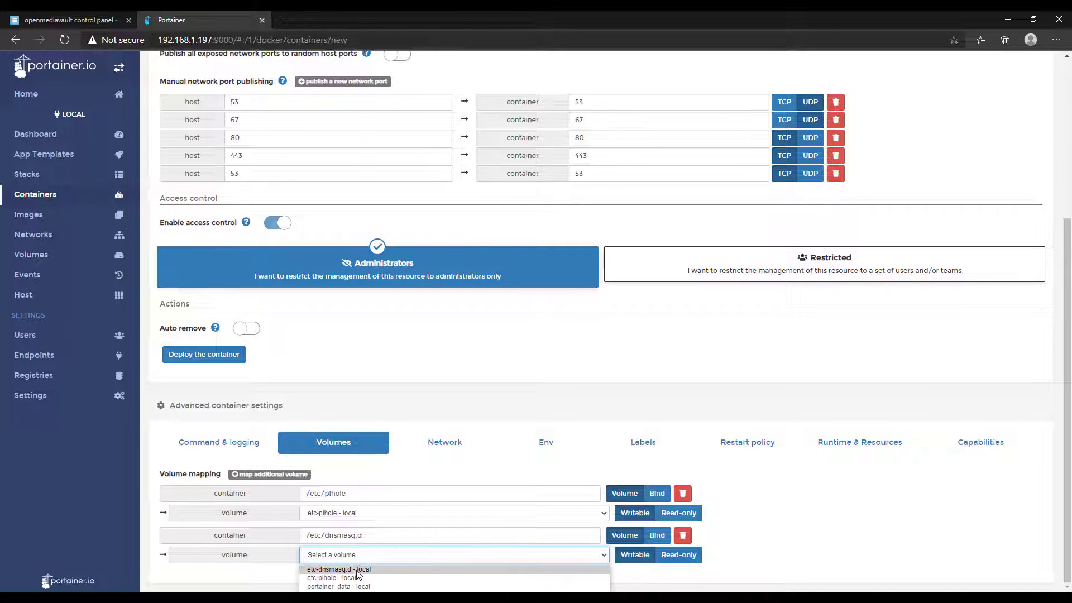
{"action": "left_click", "coordinate": [357, 569]}
{"action": "left_click", "coordinate": [813, 495]}
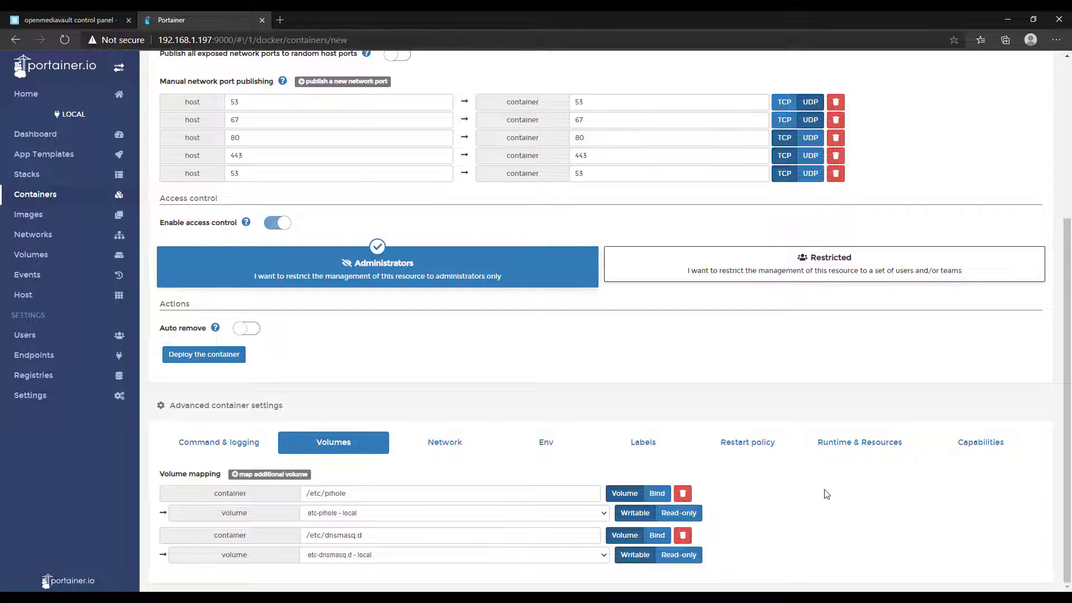
Switch the Pi-Hole container's network from the default bridge to ph_network.
{"action": "left_click", "coordinate": [453, 449]}
{"action": "scroll", "coordinate": [476, 405], "scroll_direction": "down", "scroll_amount": 3}
{"action": "left_click", "coordinate": [356, 328]}
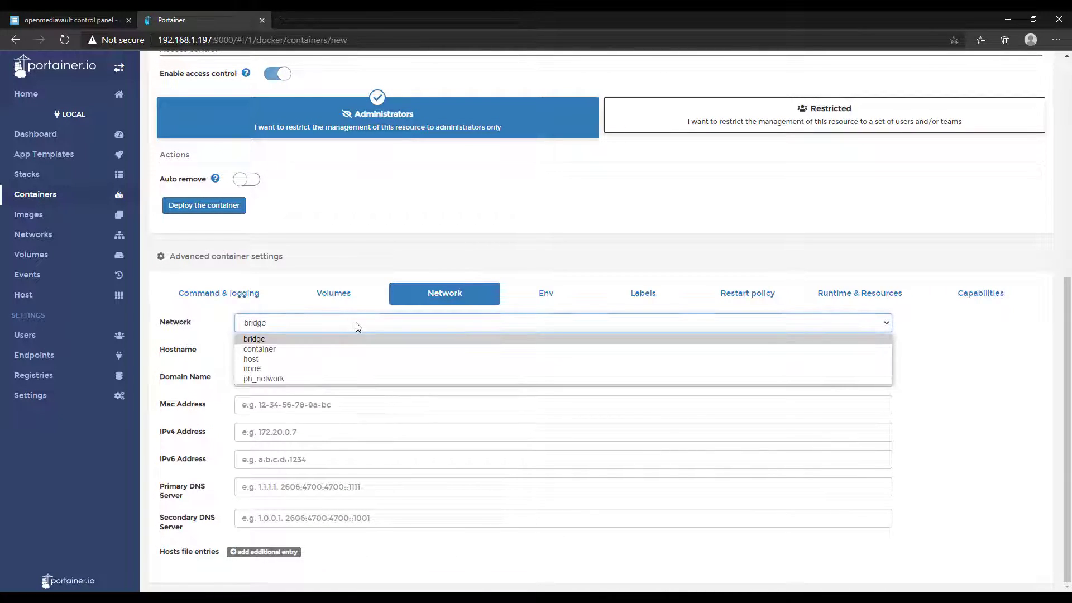
{"action": "left_click", "coordinate": [279, 380]}
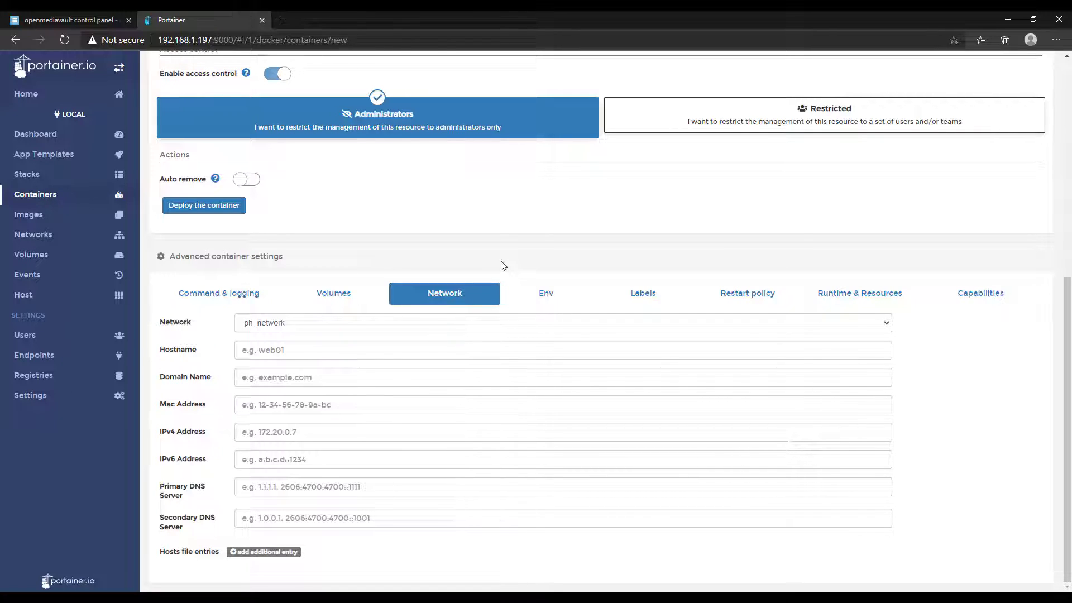
Add two environment variable rows and set WEBPASSWORD to the admin password.
{"action": "left_click", "coordinate": [545, 293]}
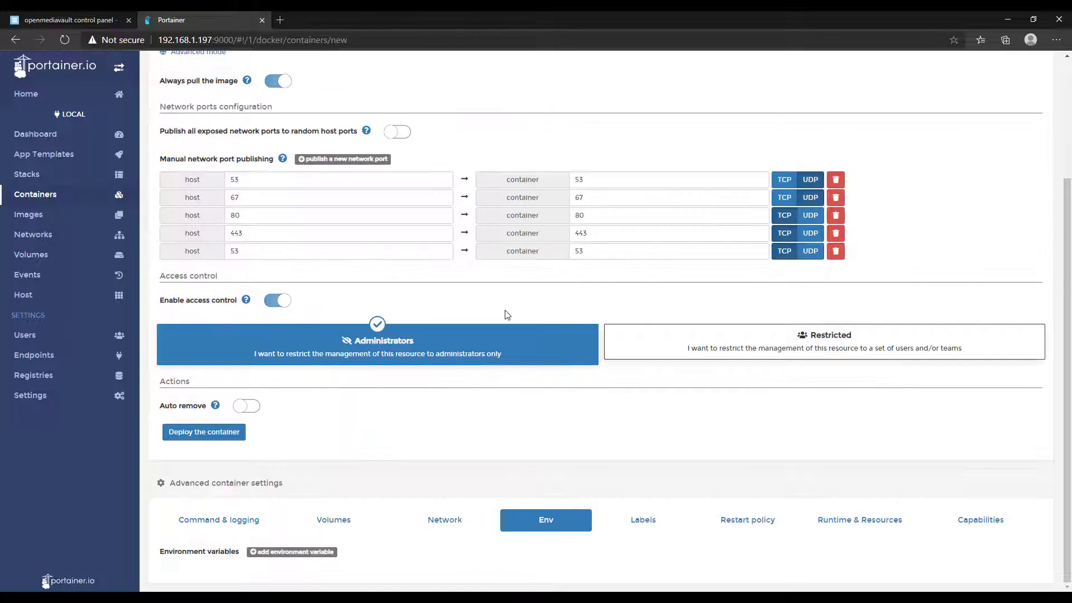
{"action": "left_click", "coordinate": [285, 550]}
{"action": "left_click", "coordinate": [286, 535]}
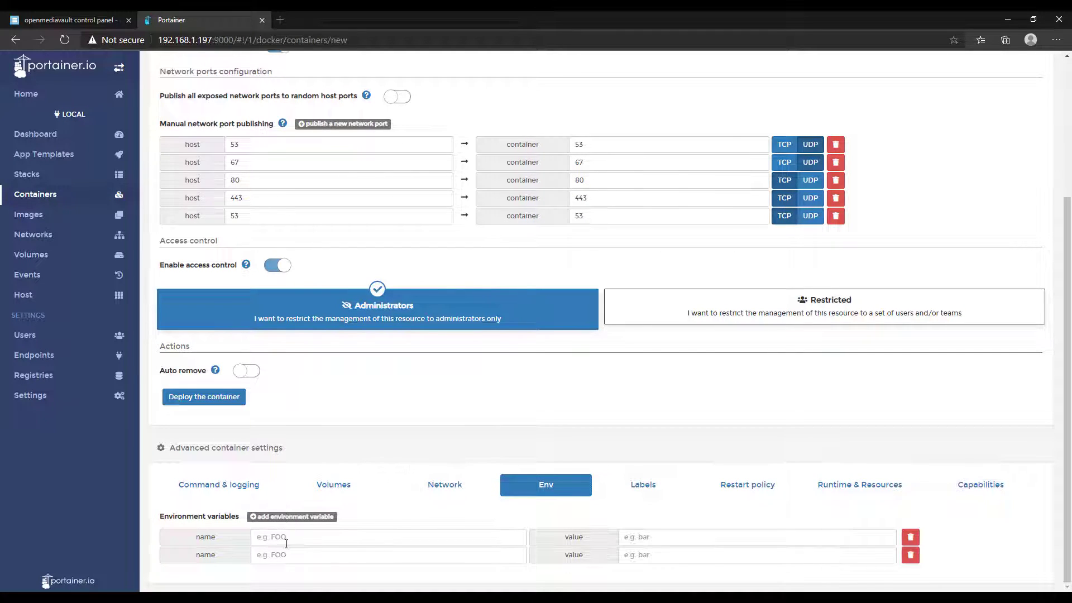
{"action": "left_click", "coordinate": [284, 537]}
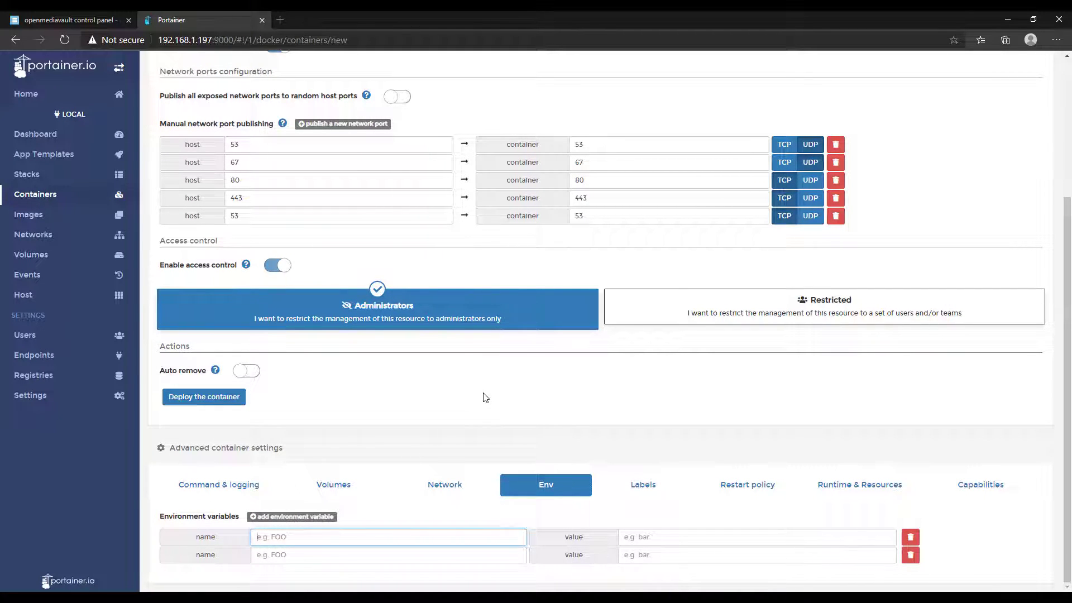
{"action": "type", "text": "WEBPASSWORD"}
{"action": "key", "text": "Tab"}
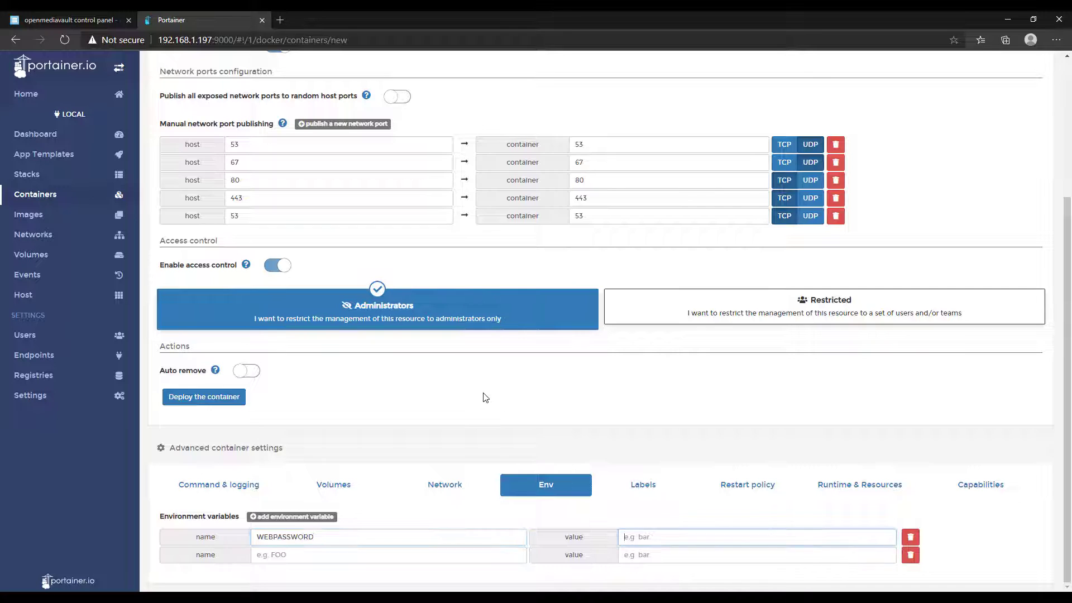
{"action": "type", "text": "password"}
Set the second environment variable ServerIP to 192.168.1.195.
{"action": "key", "text": "Tab"}
{"action": "key", "text": "Tab"}
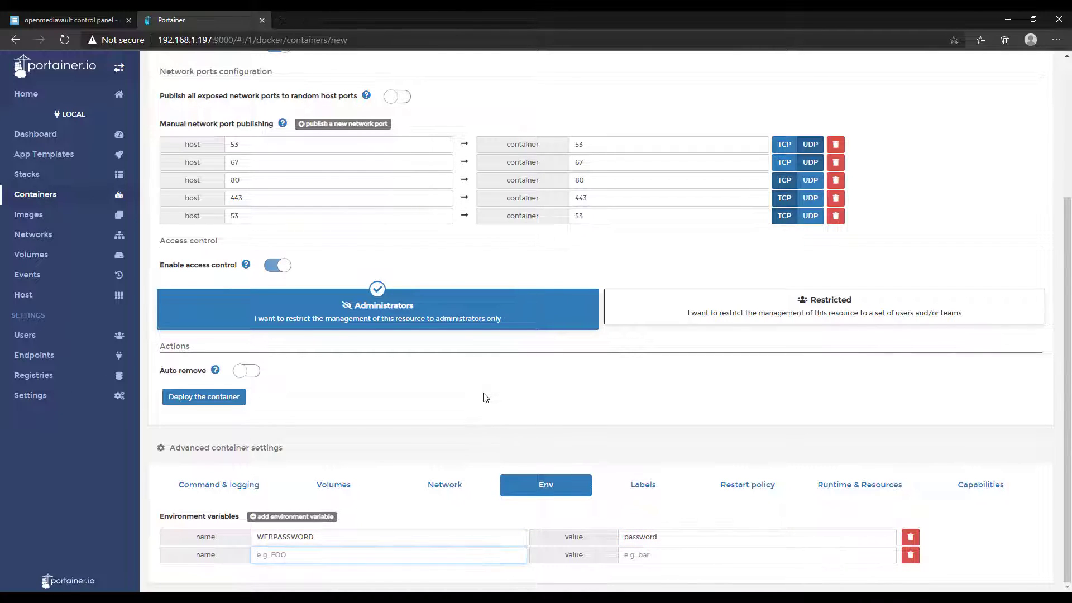
{"action": "type", "text": "ServerIP"}
{"action": "key", "text": "Tab"}
{"action": "type", "text": "1"}
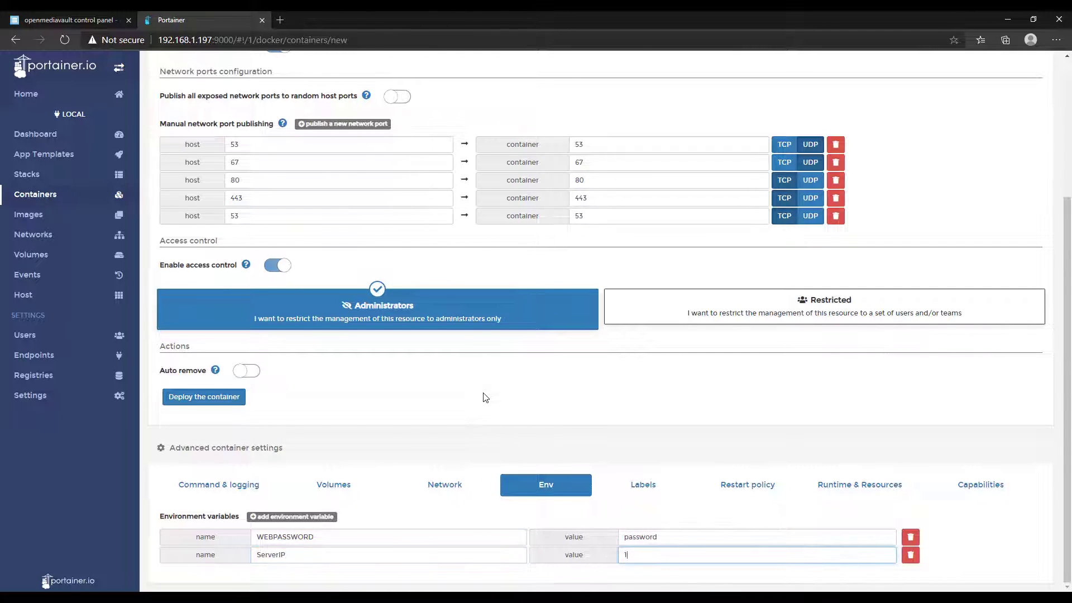
{"action": "type", "text": "92.168.1.195"}
{"action": "left_click", "coordinate": [600, 428]}
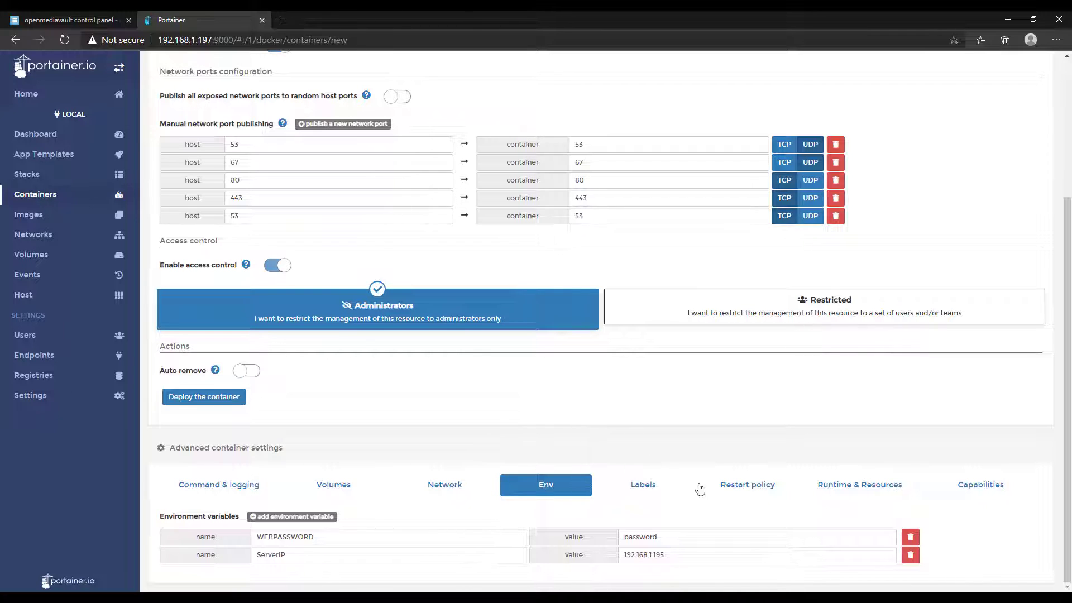
{"action": "left_click", "coordinate": [733, 492]}
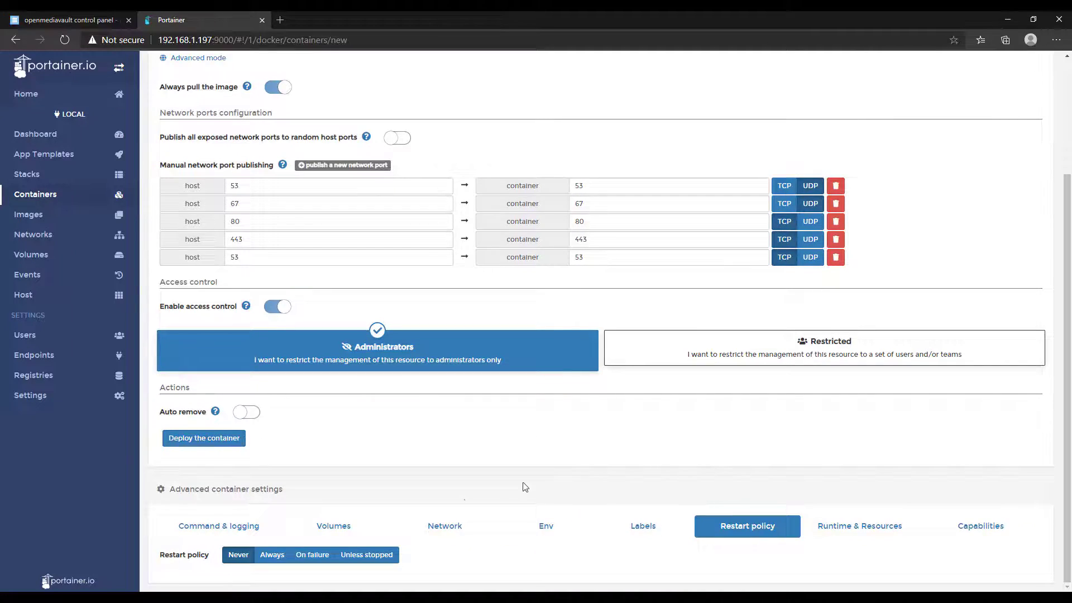
Choose Always as the Pi-hole container's restart policy.
{"action": "left_click", "coordinate": [272, 555]}
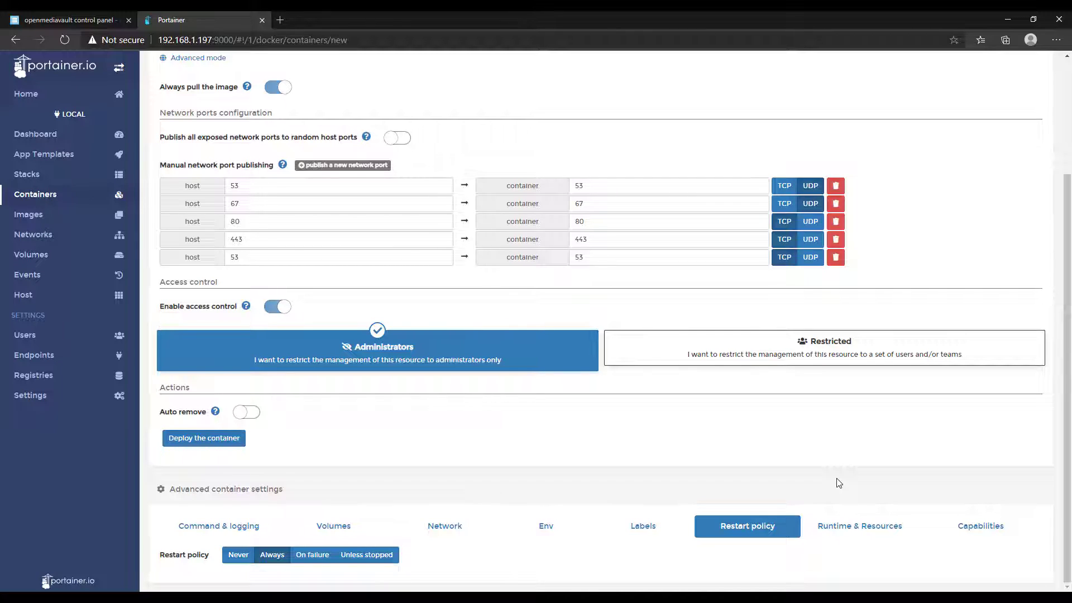
Turn on the NET_ADMIN capability and deploy the Pi-hole container.
{"action": "left_click", "coordinate": [972, 528]}
{"action": "scroll", "coordinate": [603, 421], "scroll_direction": "down", "scroll_amount": 4}
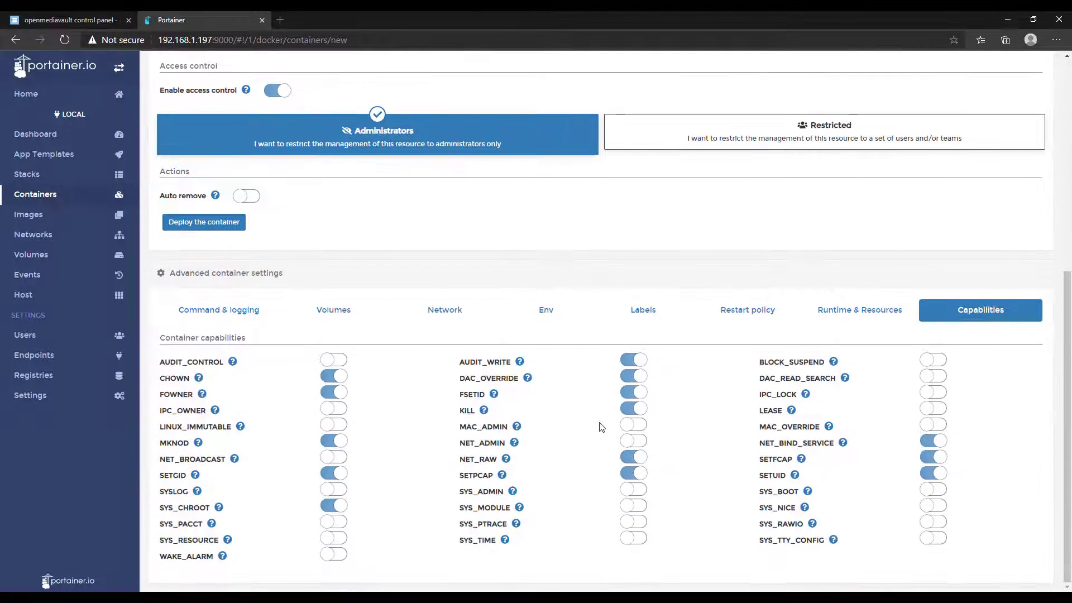
{"action": "left_click", "coordinate": [631, 443]}
{"action": "left_click", "coordinate": [209, 226]}
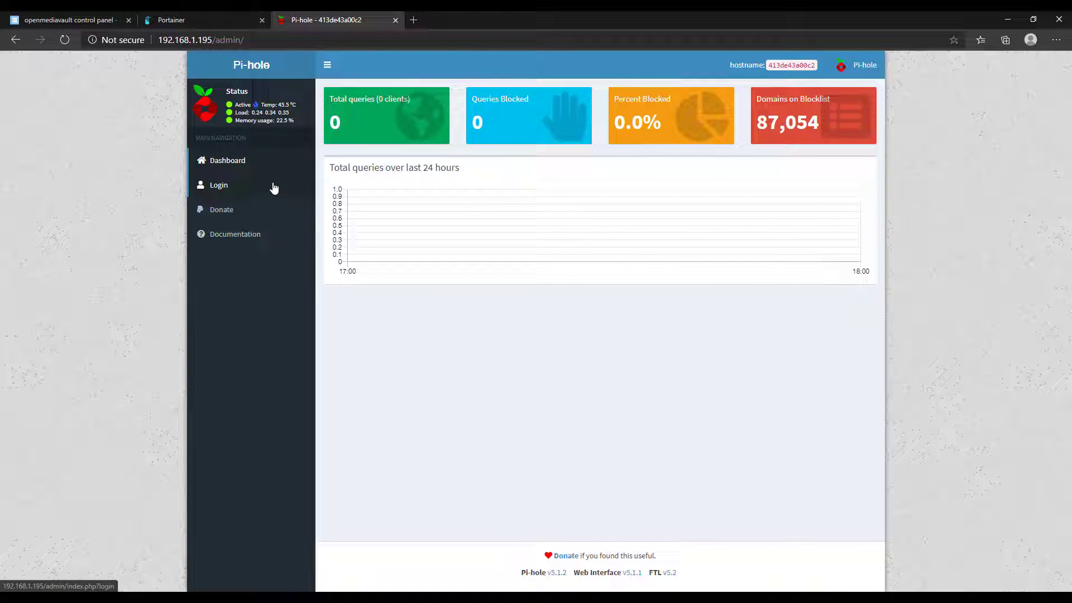
Log into the Pi-hole dashboard with the admin password, declining Edge's offer to save it.
{"action": "left_click", "coordinate": [273, 189]}
{"action": "type", "text": "********"}
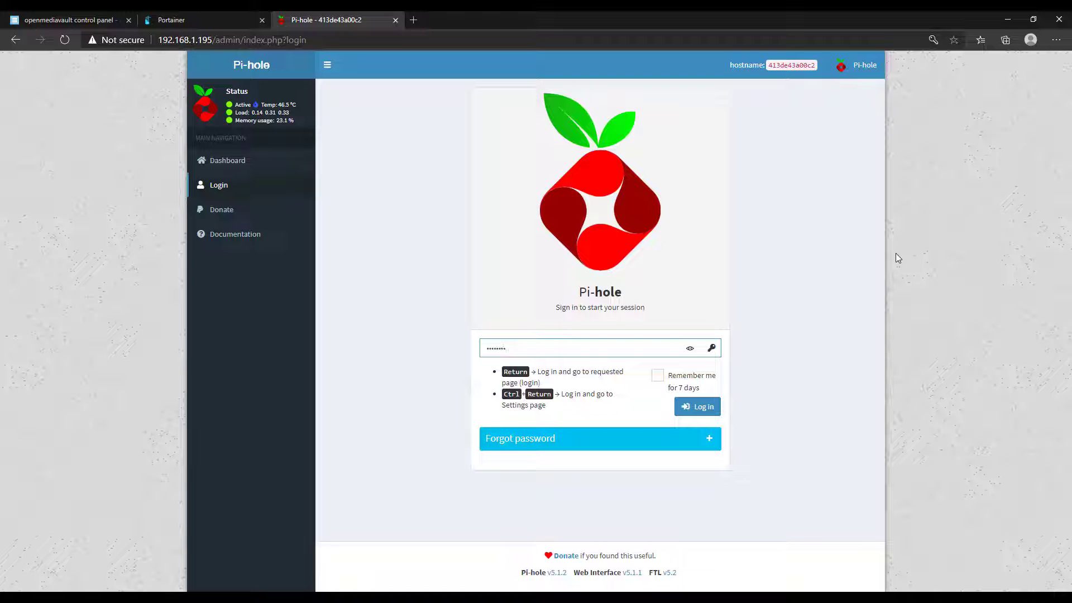
{"action": "key", "text": "Return"}
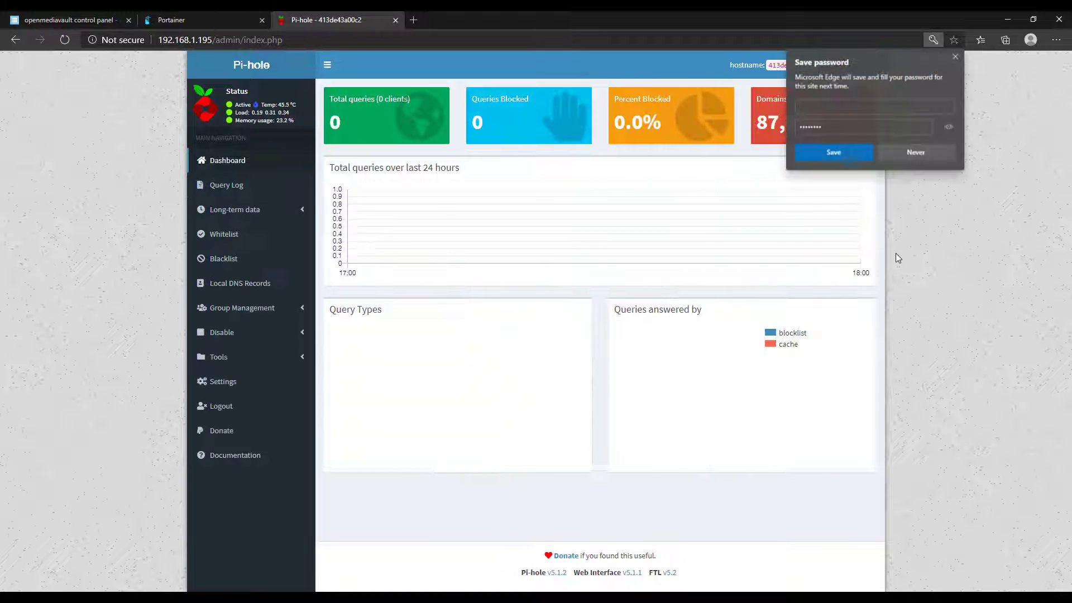
{"action": "left_click", "coordinate": [923, 156]}
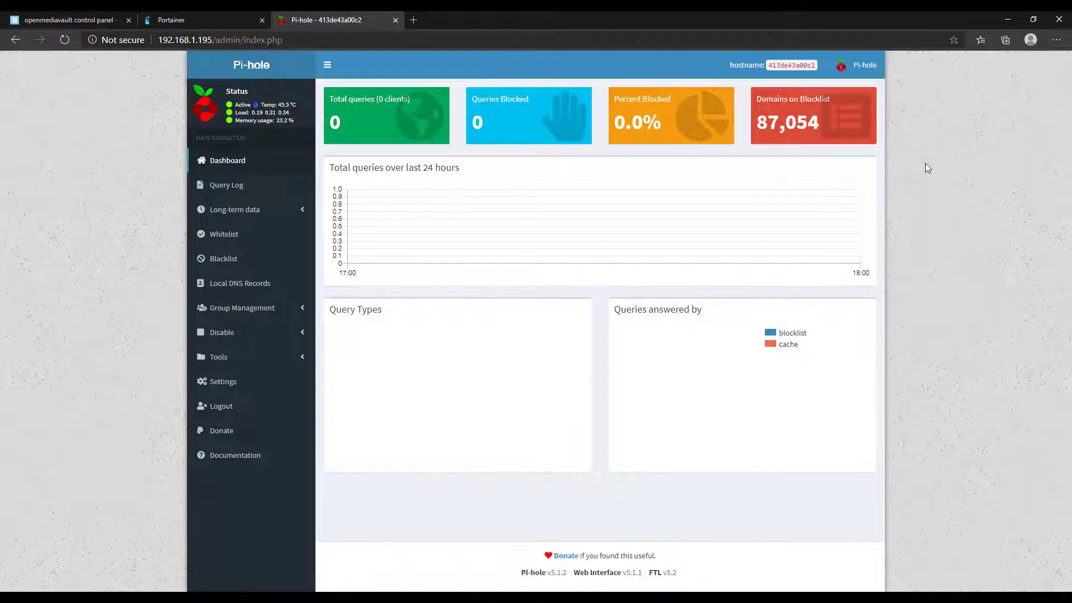